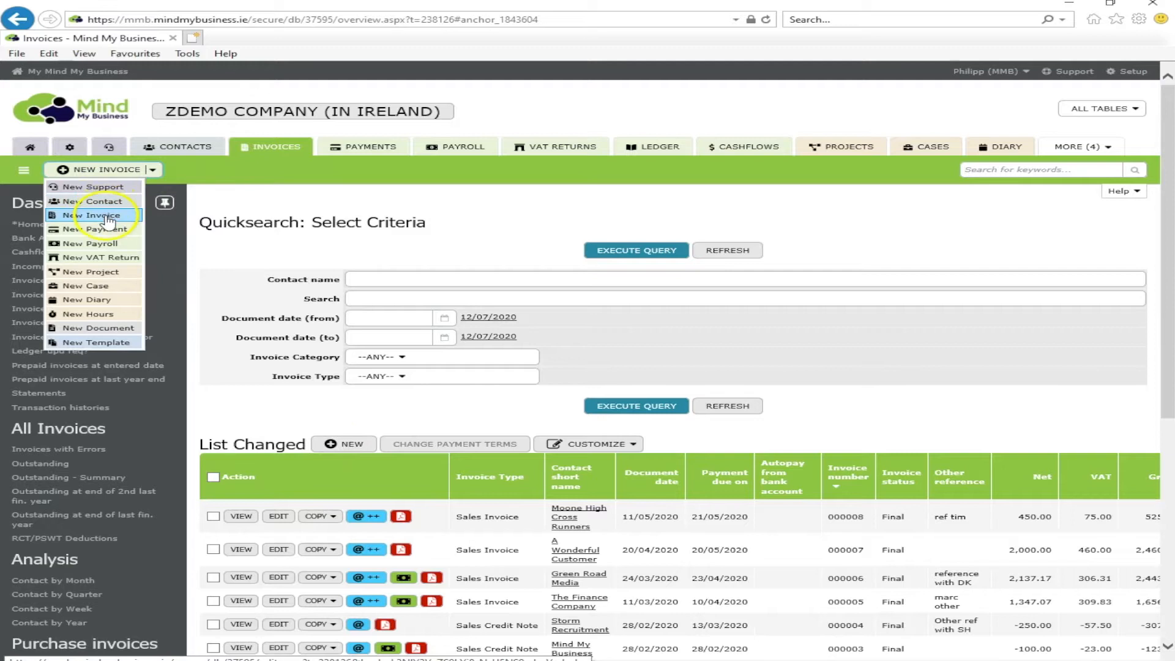
- Create a new invoice from the invoice list and set its type to Sales Invoice
click(525, 207)
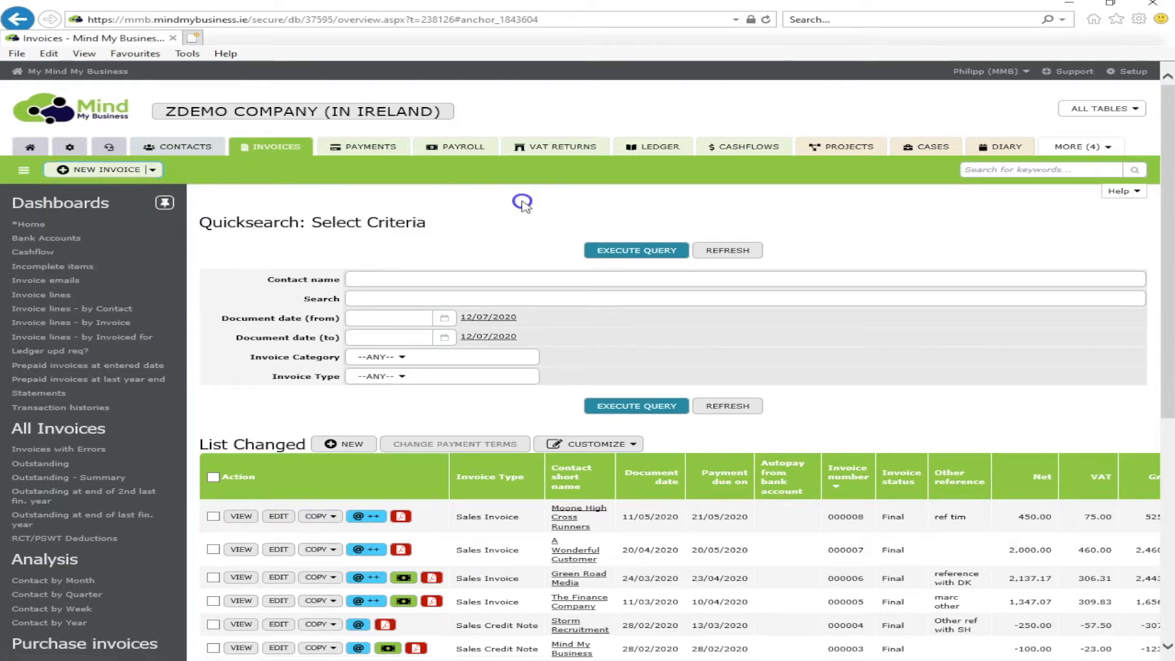
click(348, 444)
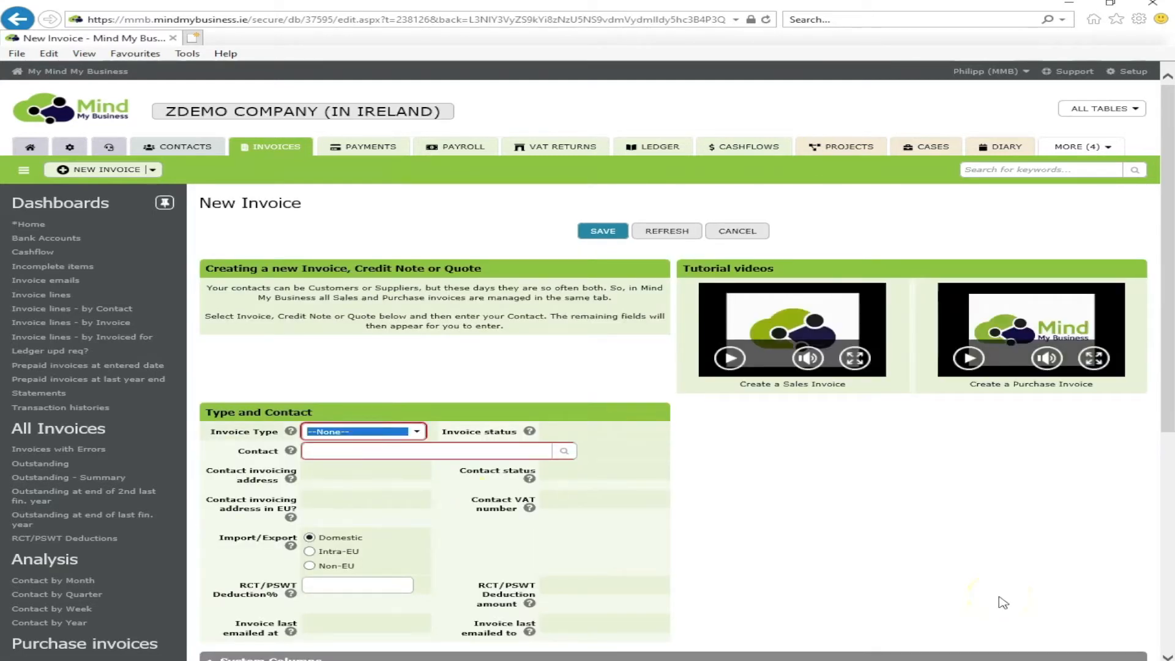
click(414, 431)
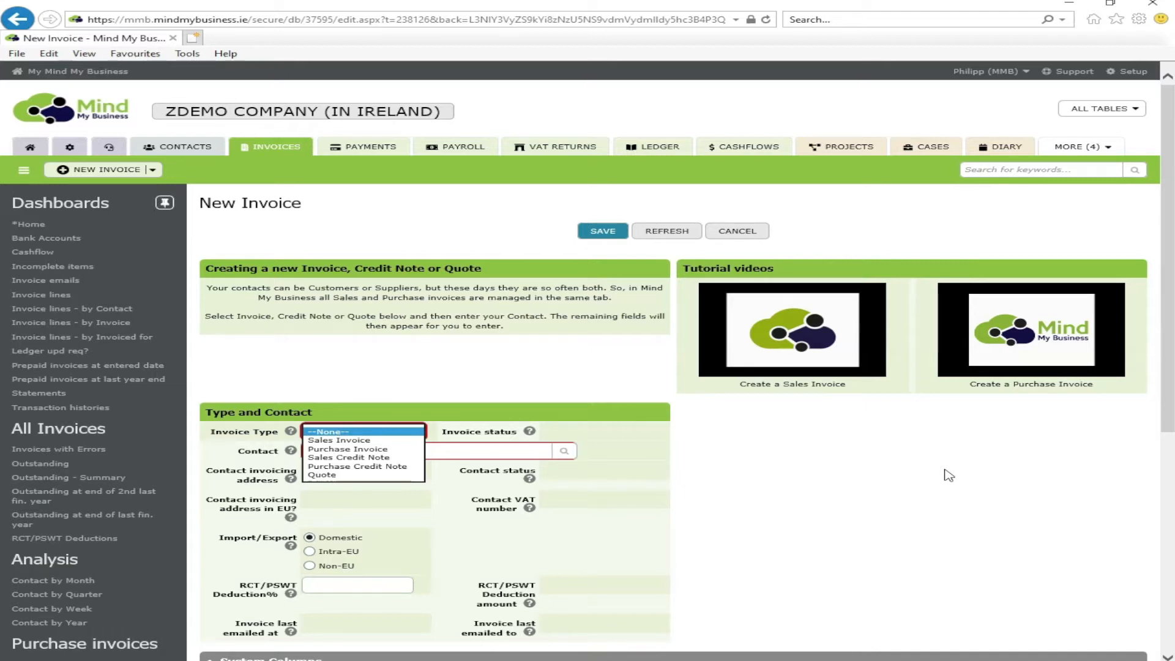
click(365, 441)
click(365, 442)
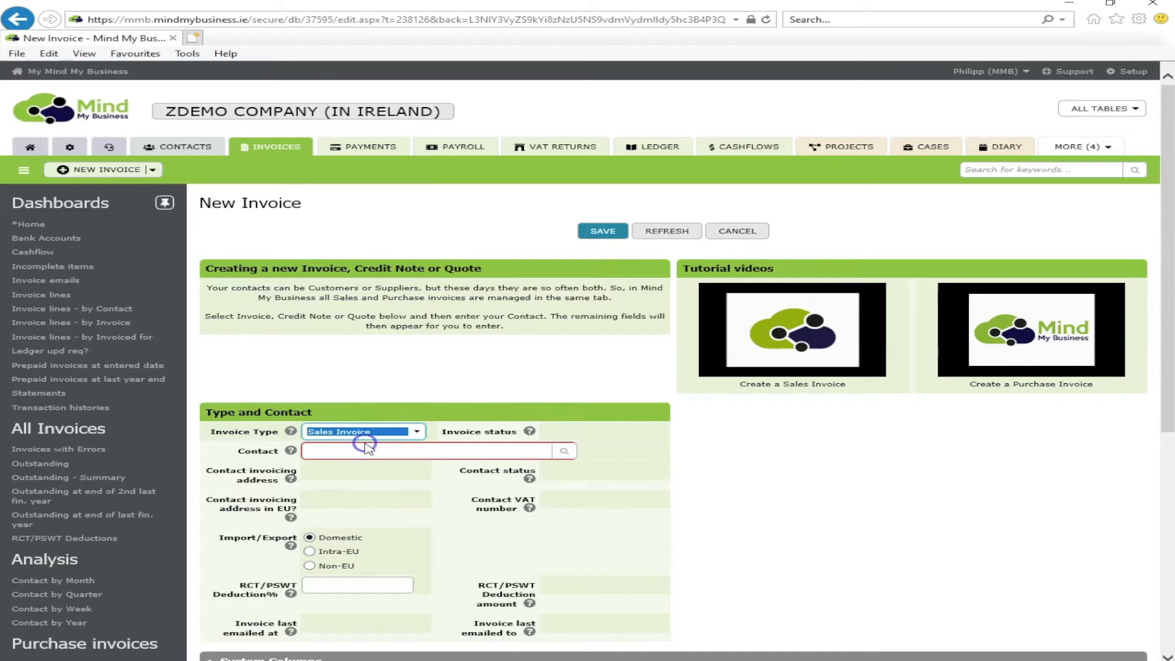
- Pick the active person contact found by "xy" and set the invoice date to 12/07/2020
click(461, 451)
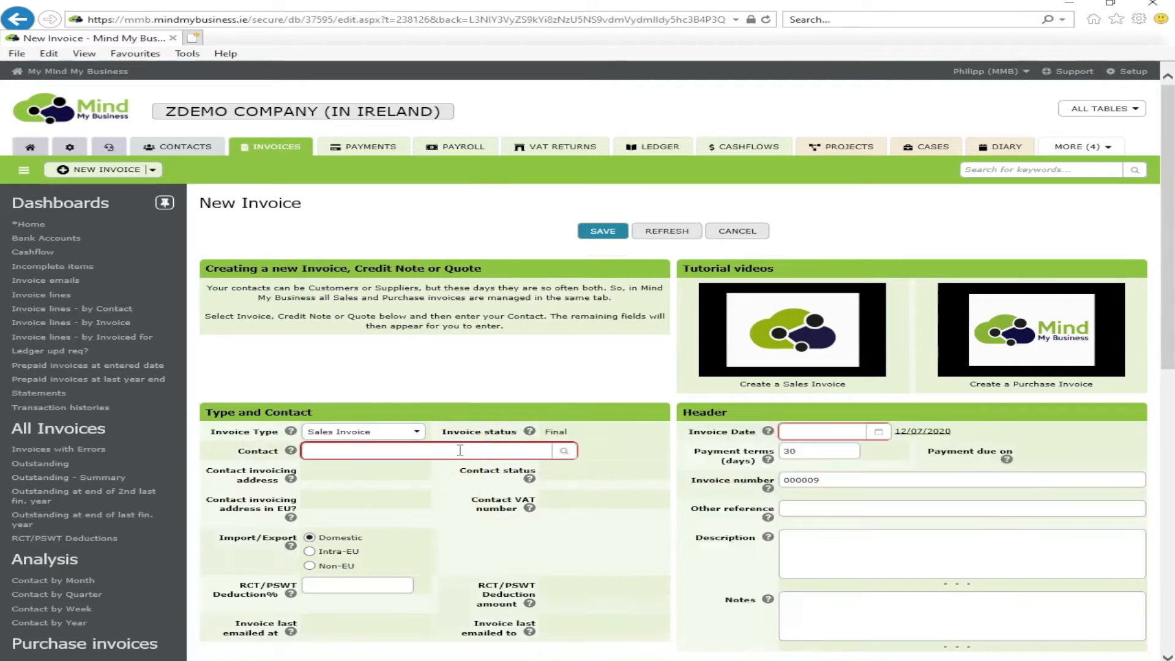
text(xy)
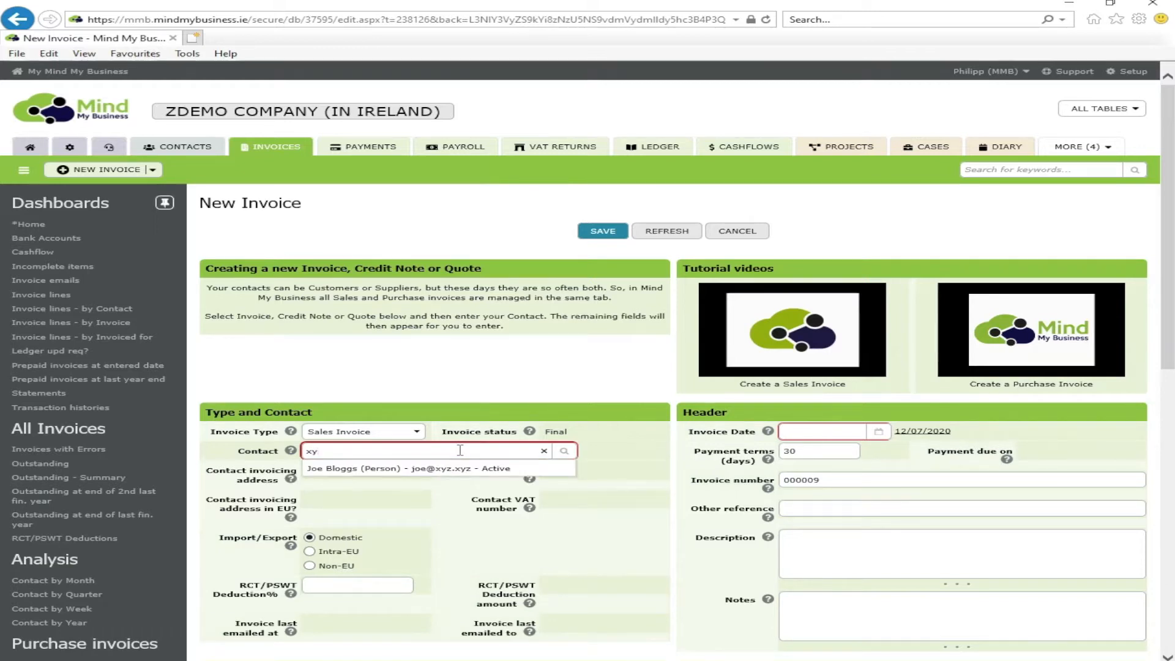
key(Down)
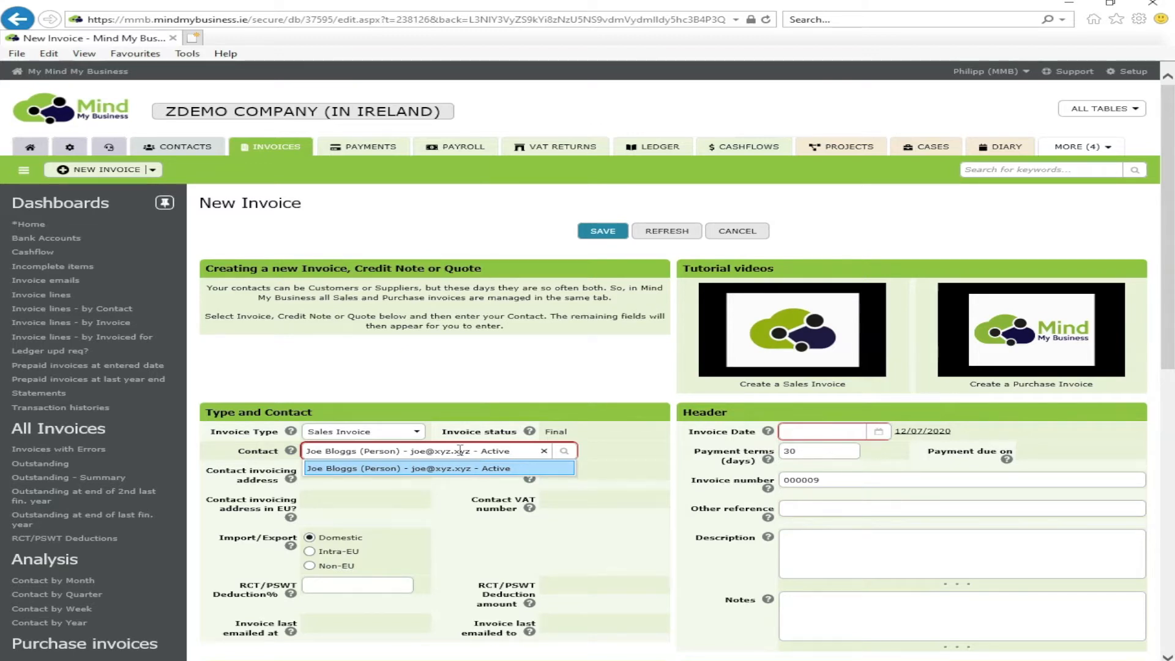
key(Tab)
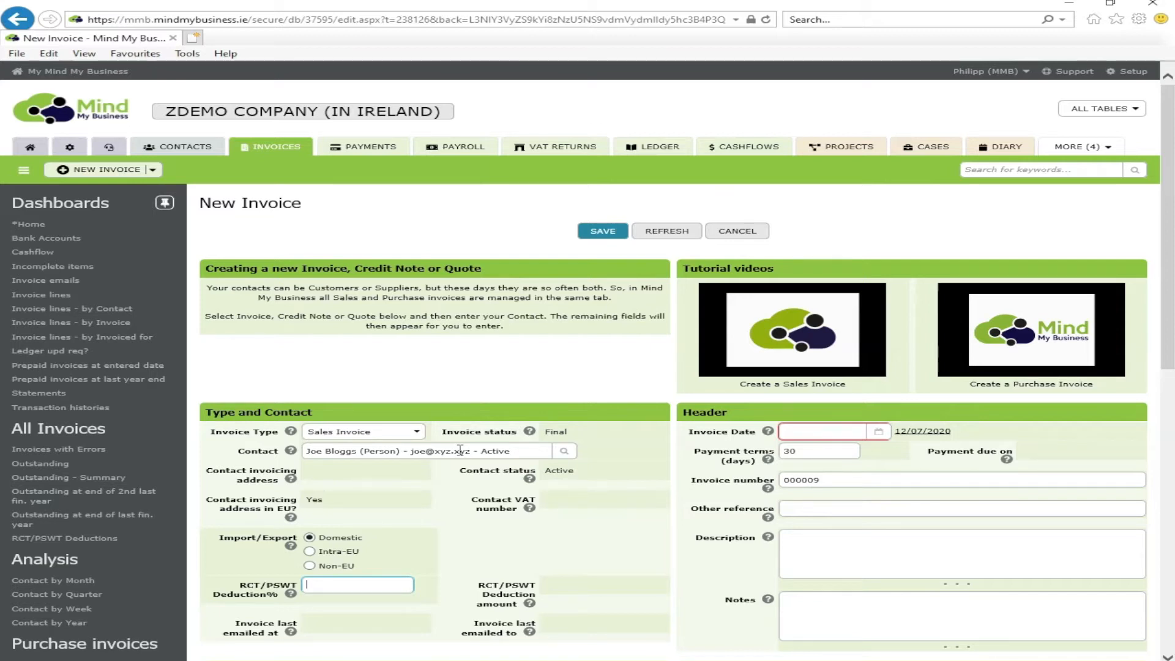
click(929, 433)
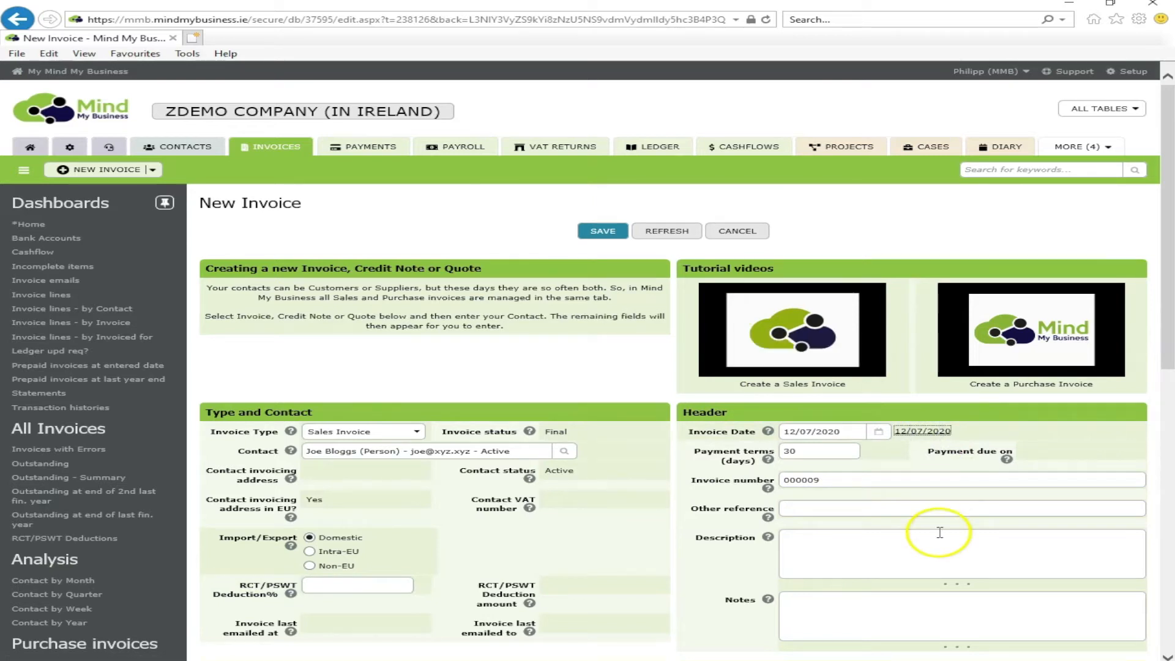
click(833, 481)
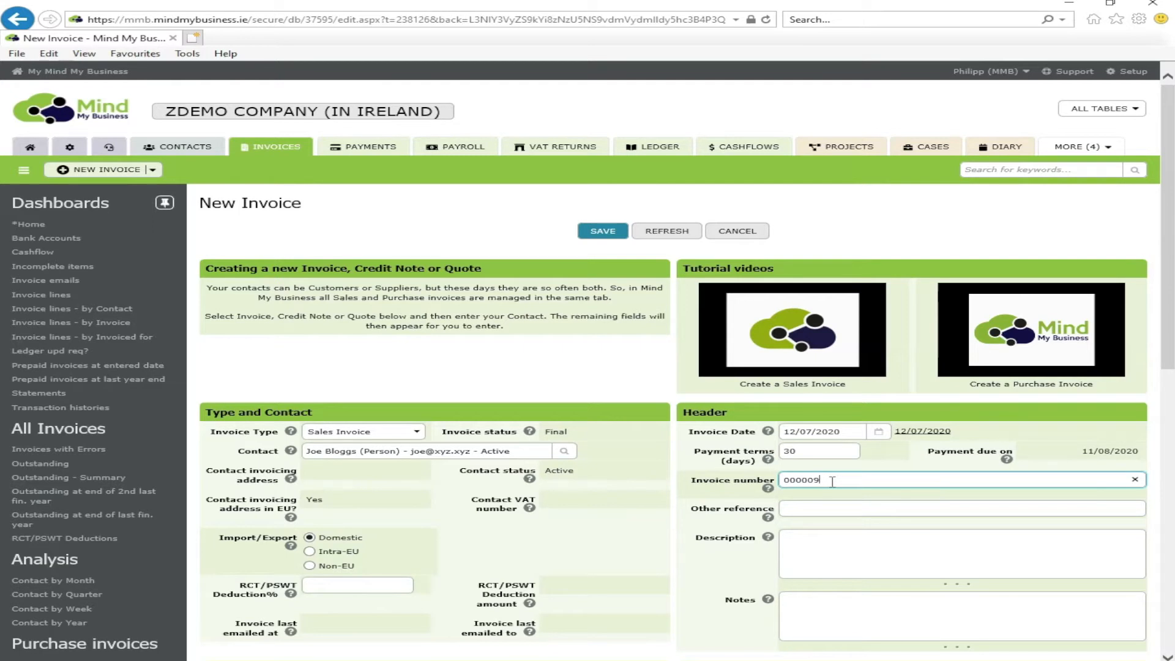
- Look up the nominal ledger accounts for line 1 and select the Contractor services income item
scroll(833, 482, down, 10)
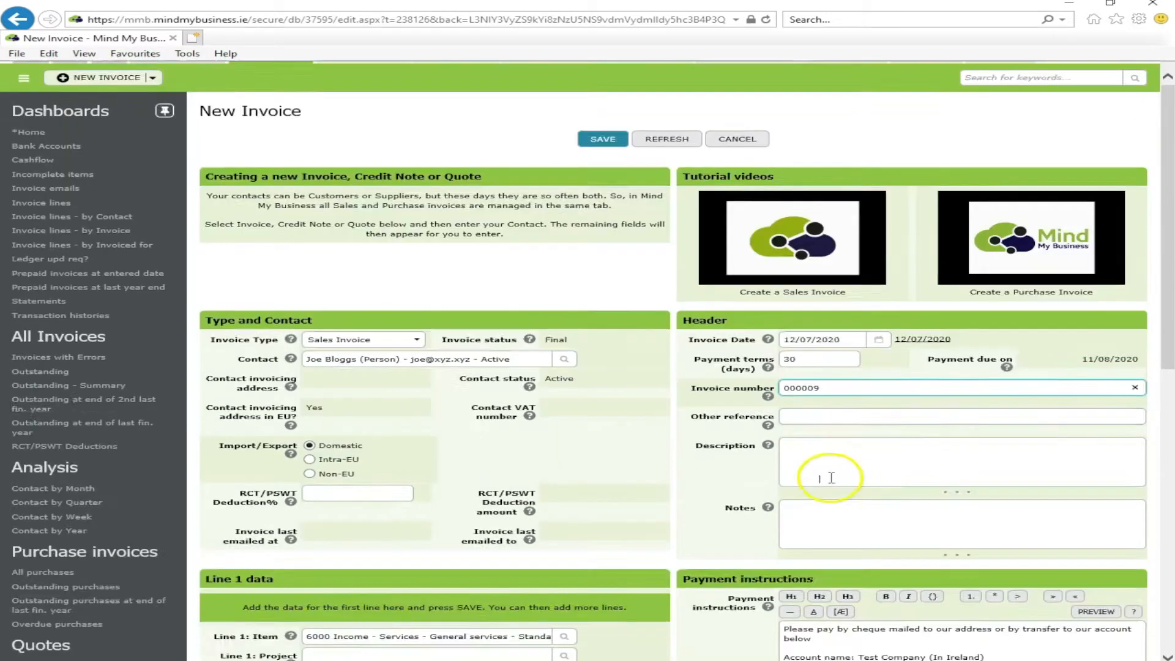
scroll(838, 511, up, 2)
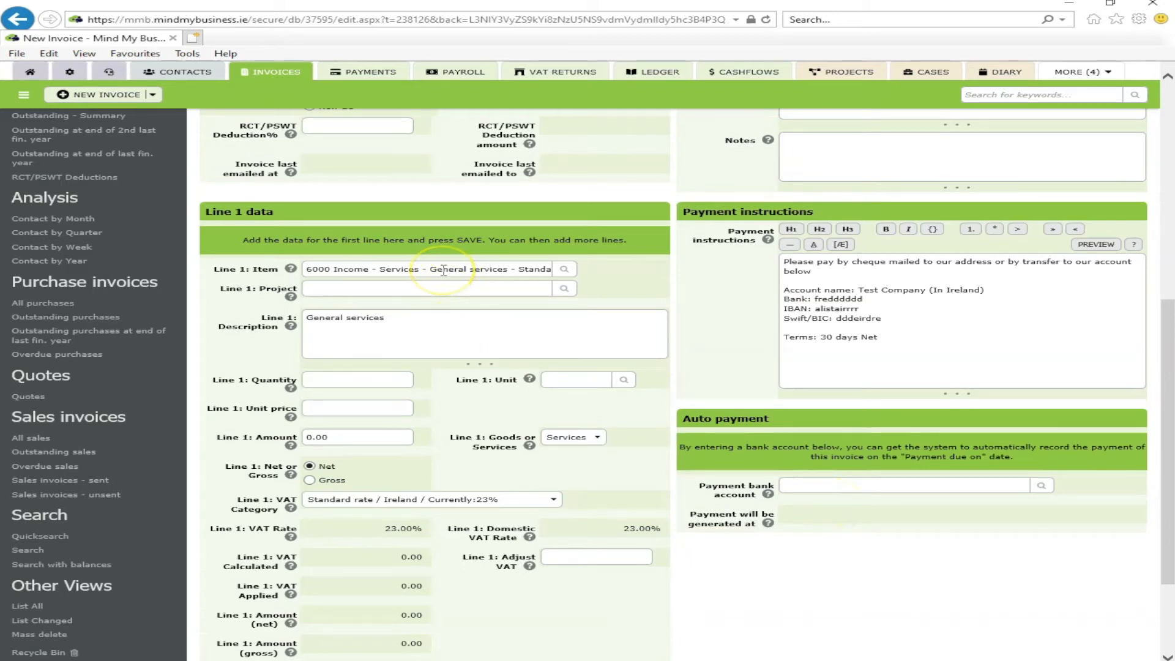
click(564, 269)
scroll(299, 401, down, 15)
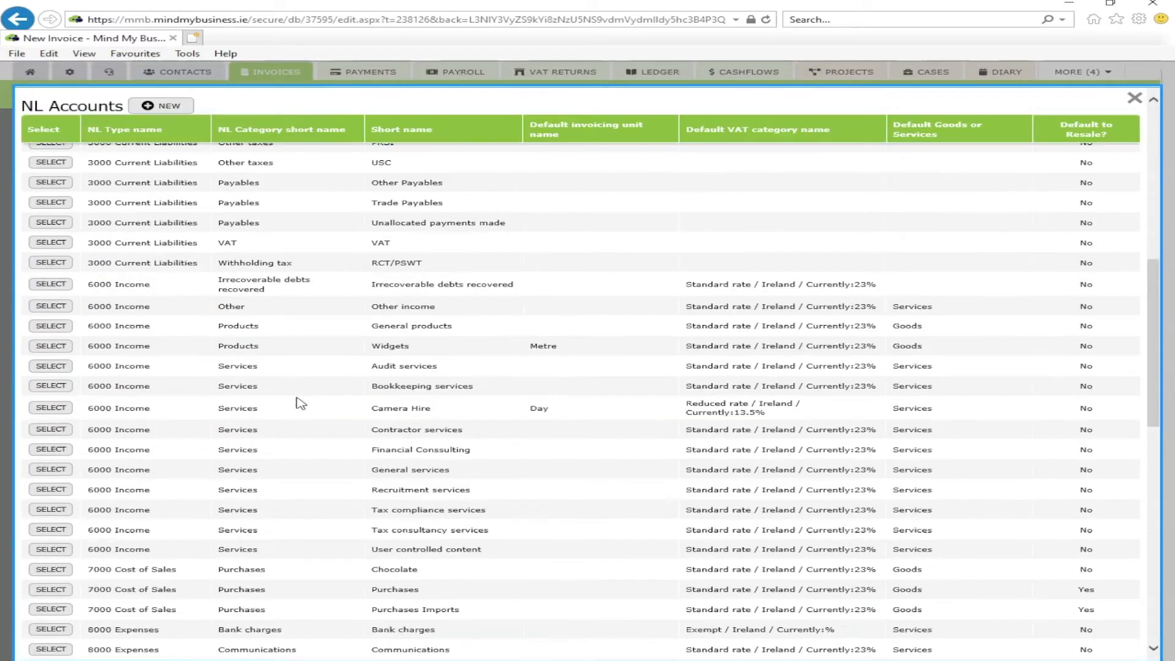
scroll(299, 401, down, 5)
scroll(298, 401, up, 4)
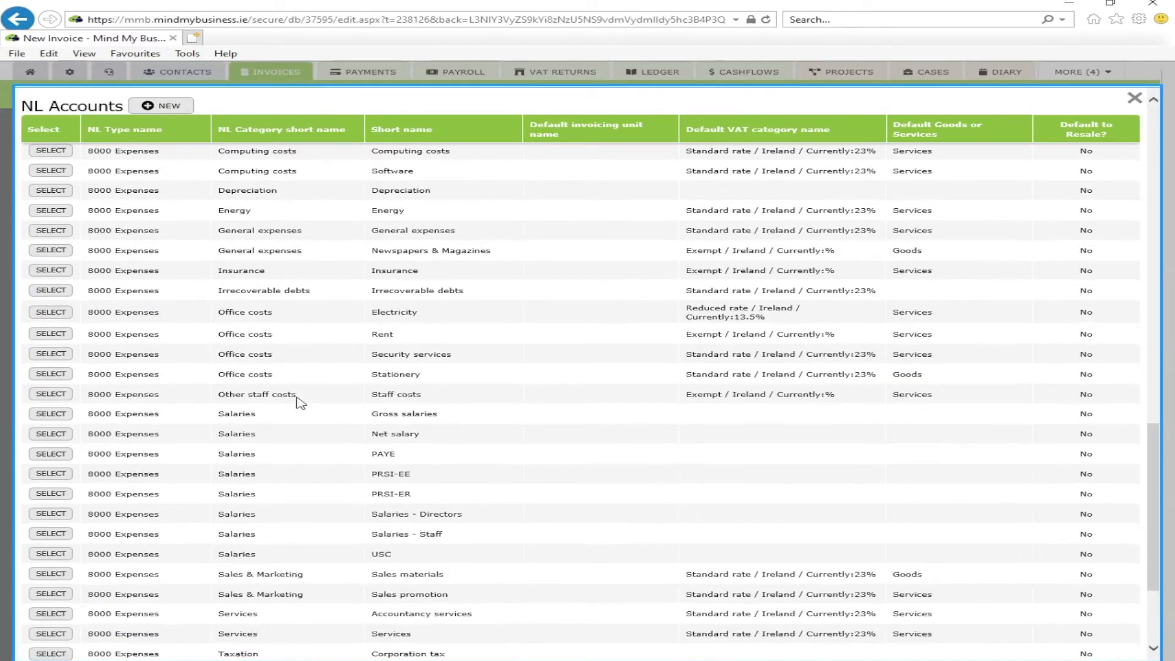
scroll(300, 402, up, 5)
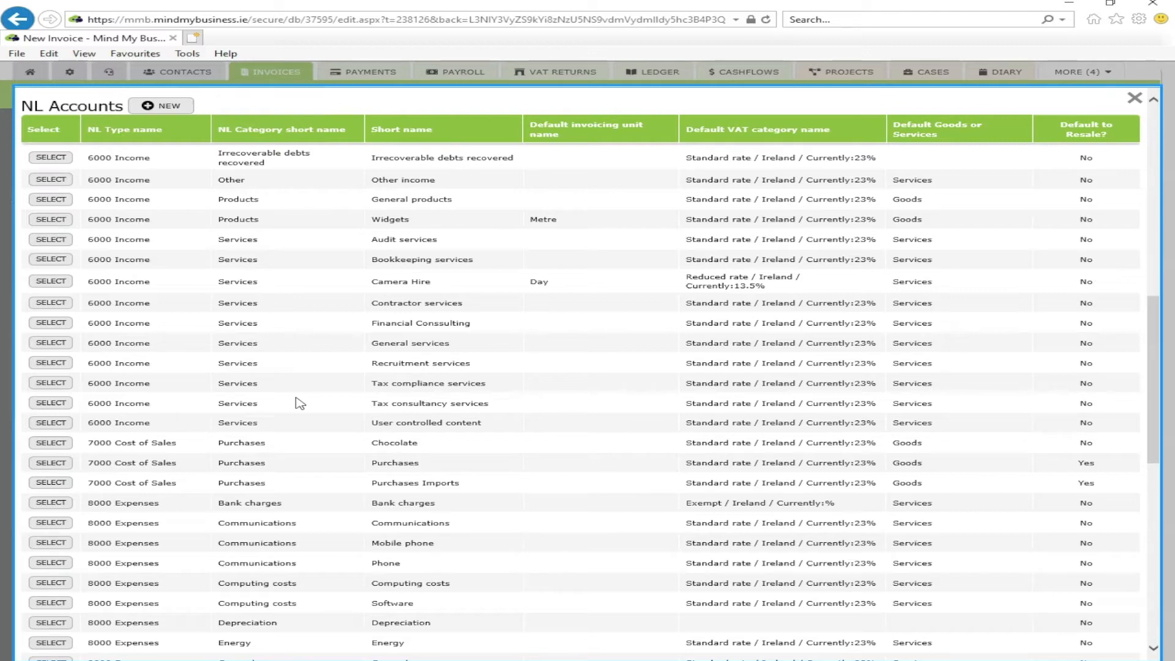
click(43, 303)
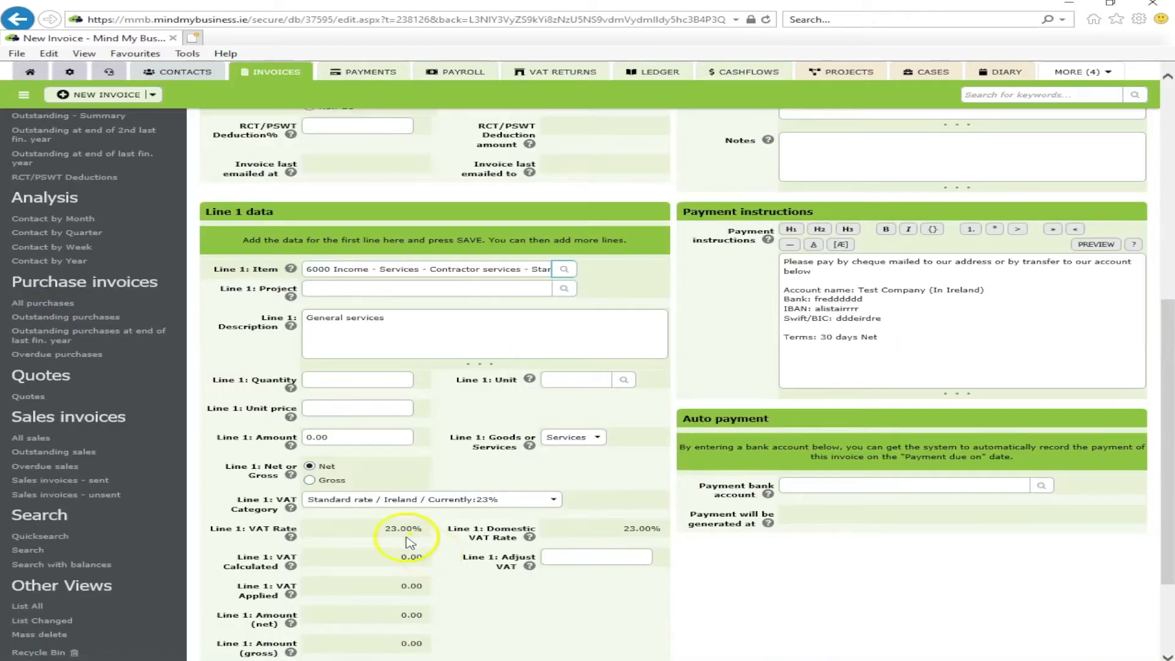
- Enter 1000 as the amount of line 1
click(346, 435)
text(1000)
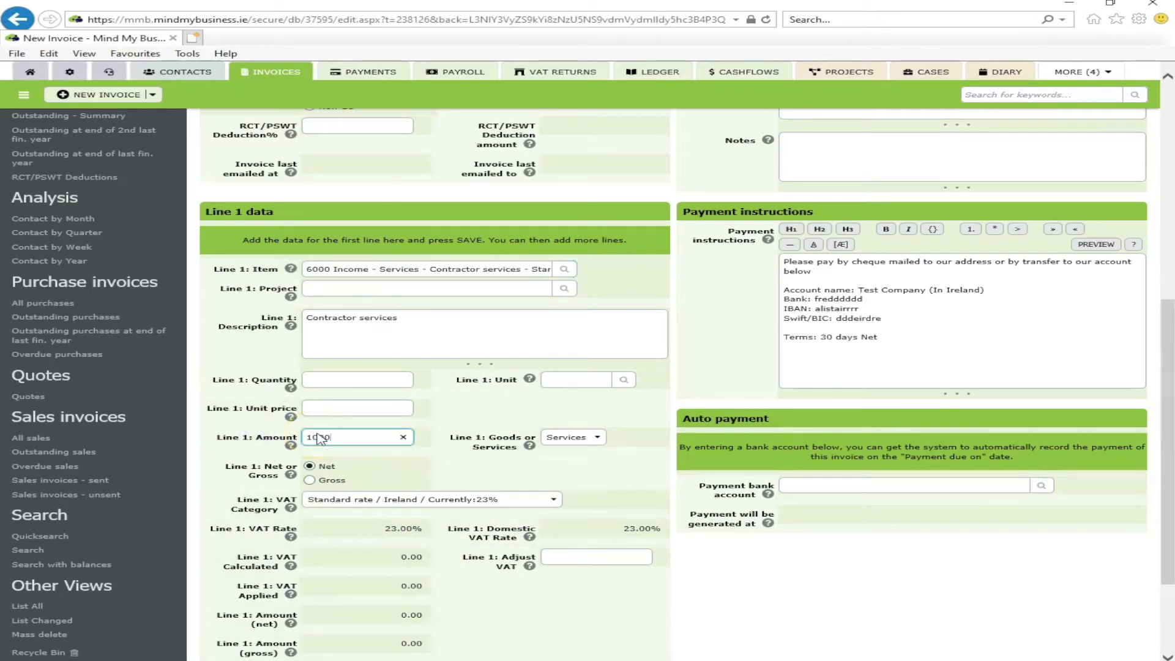
key(Tab)
key(Tab)
key(Tab)
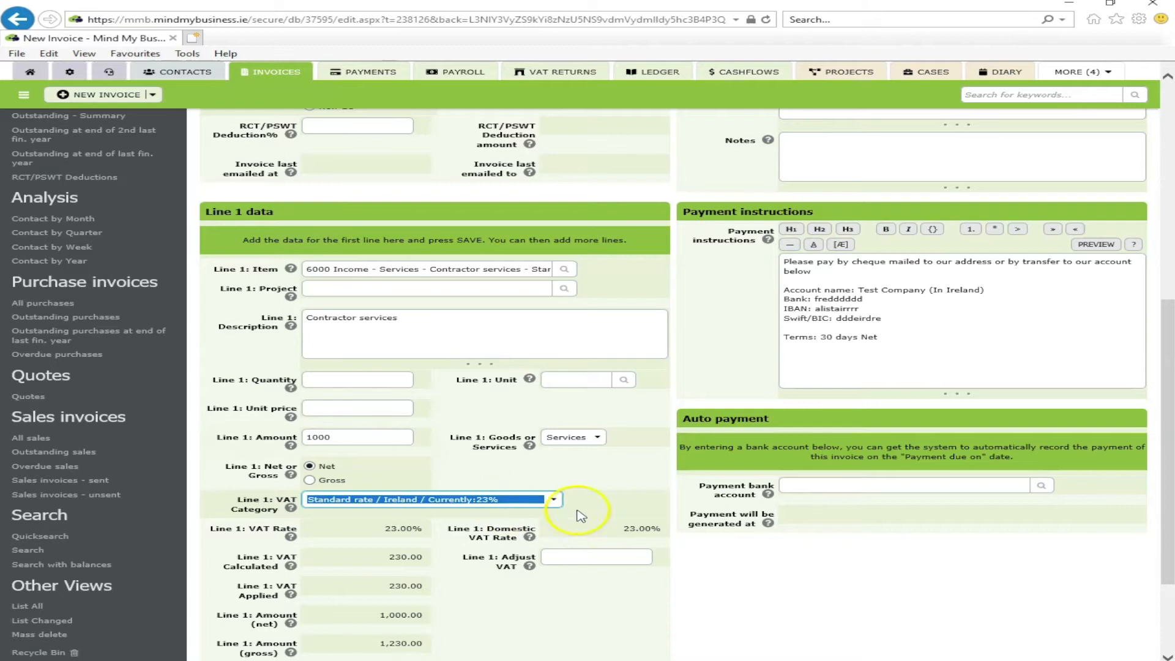
- Set line 1's VAT category to the Irish reduced rate of 13.5% and save the invoice
click(553, 500)
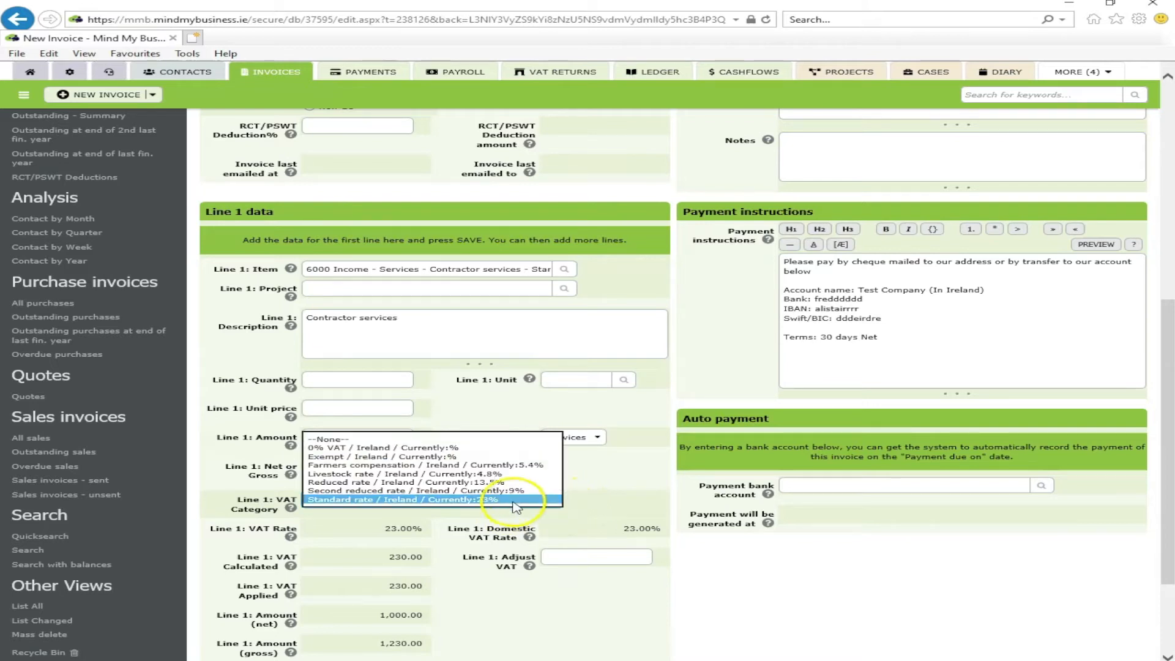
click(489, 483)
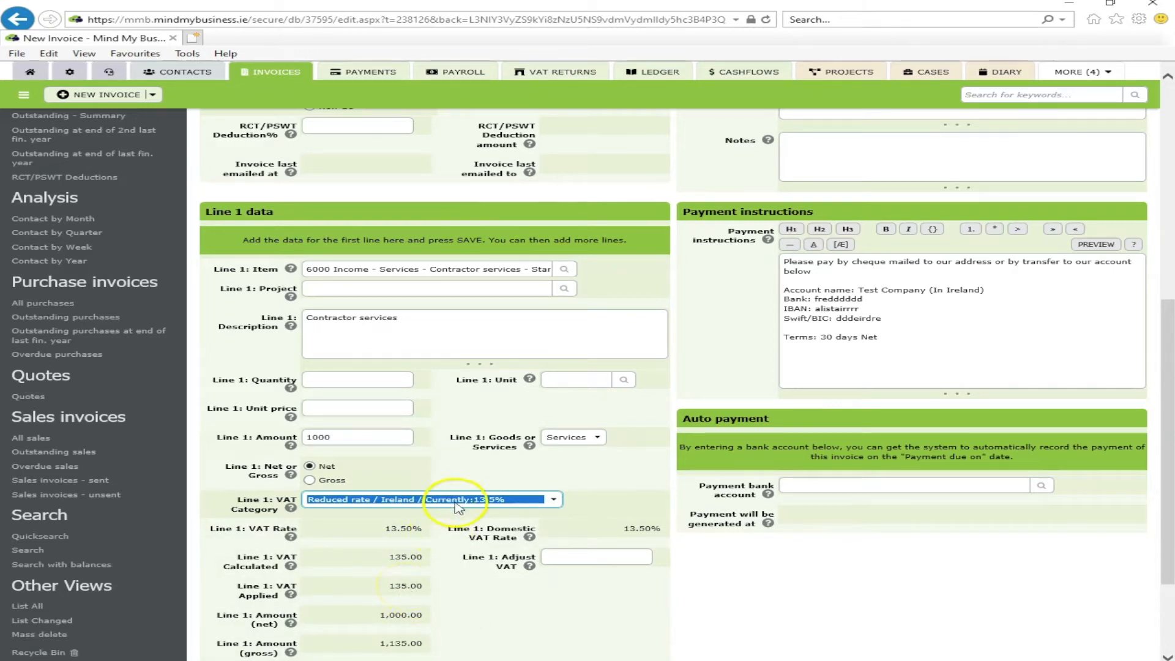
scroll(653, 555, down, 3)
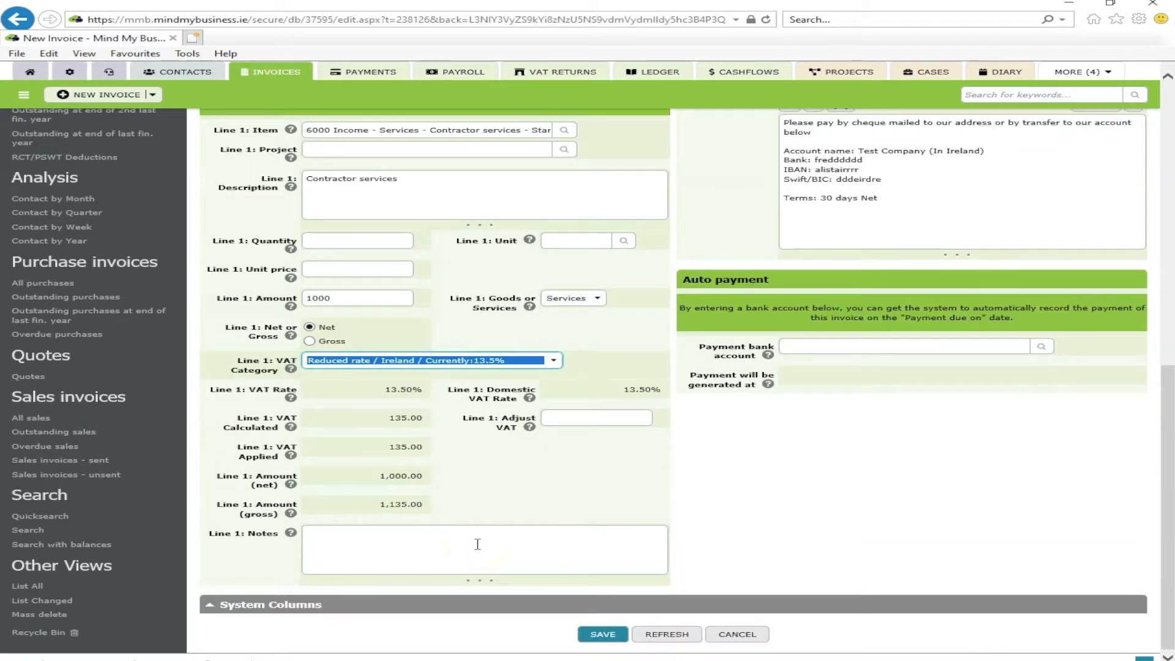
click(603, 635)
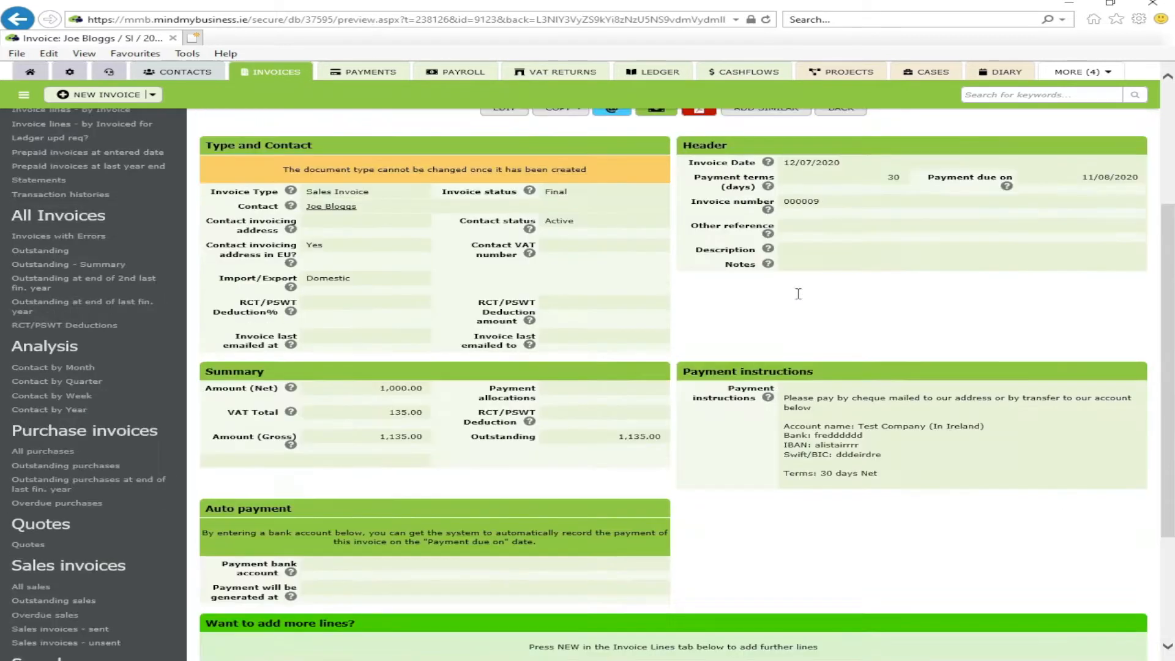
- Add a new line to the saved invoice and select the Tax compliance services income item
scroll(799, 298, down, 5)
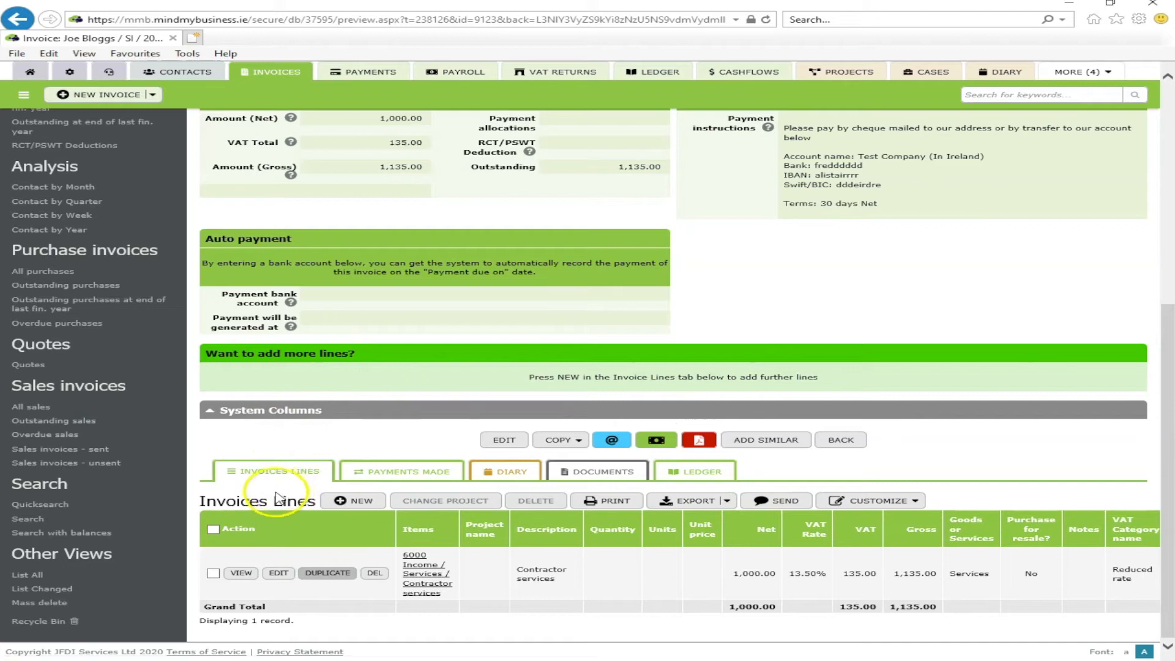
click(358, 503)
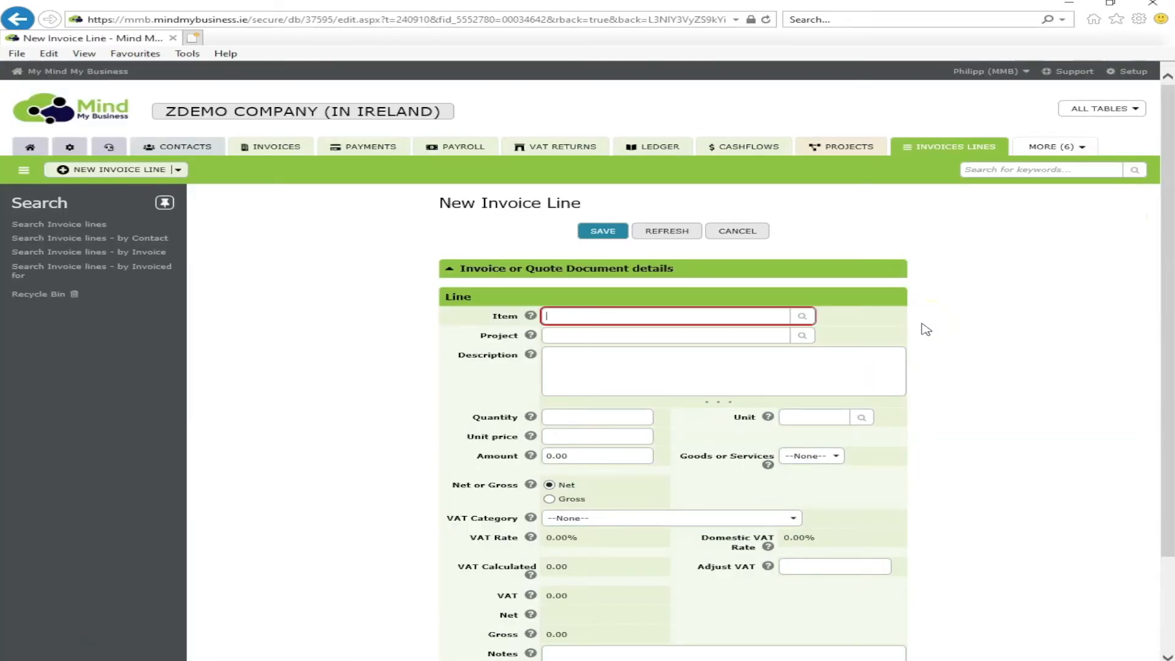
click(800, 318)
scroll(323, 385, down, 5)
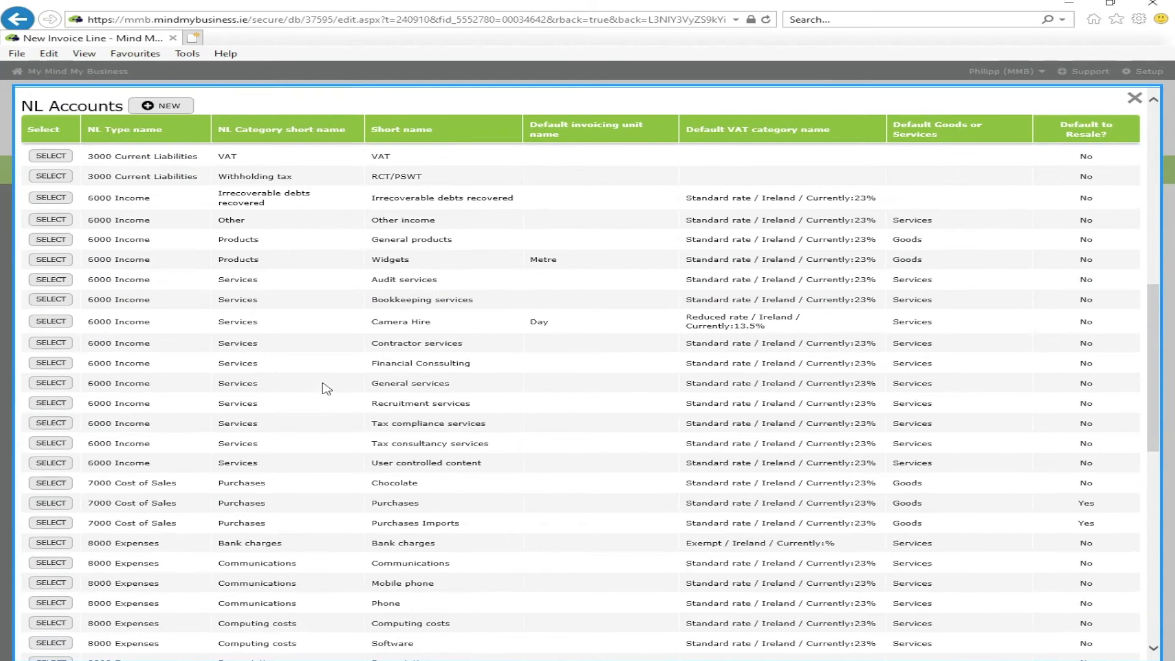
click(51, 423)
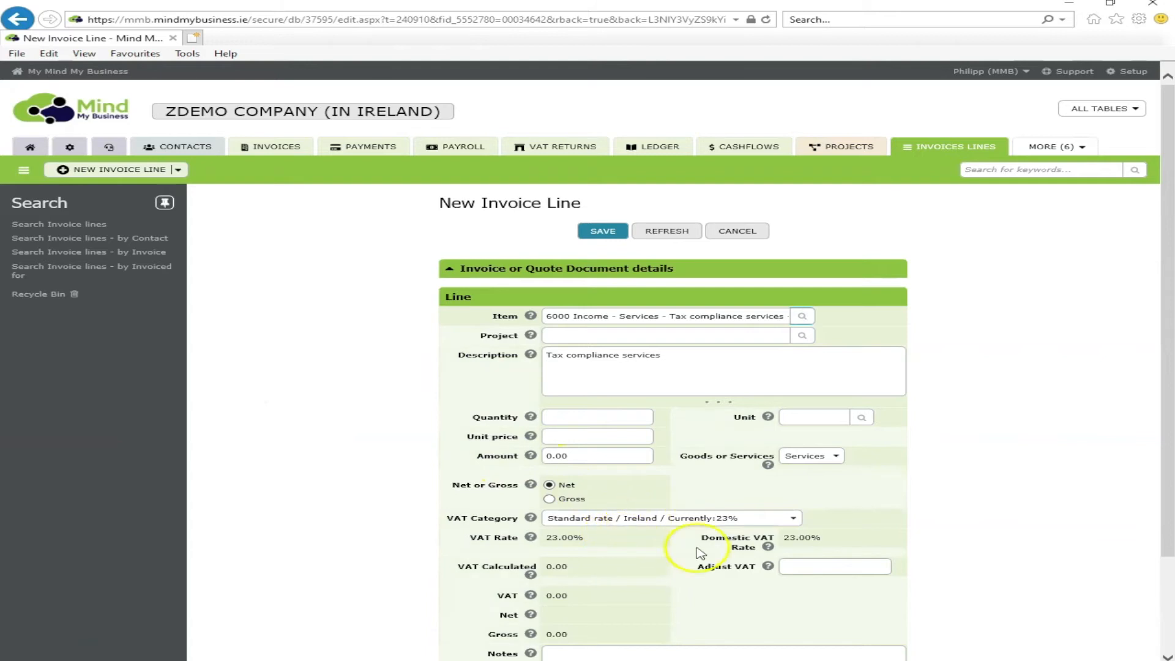
- Enter 500 as the VAT adjustment of the new line and save the line
click(833, 575)
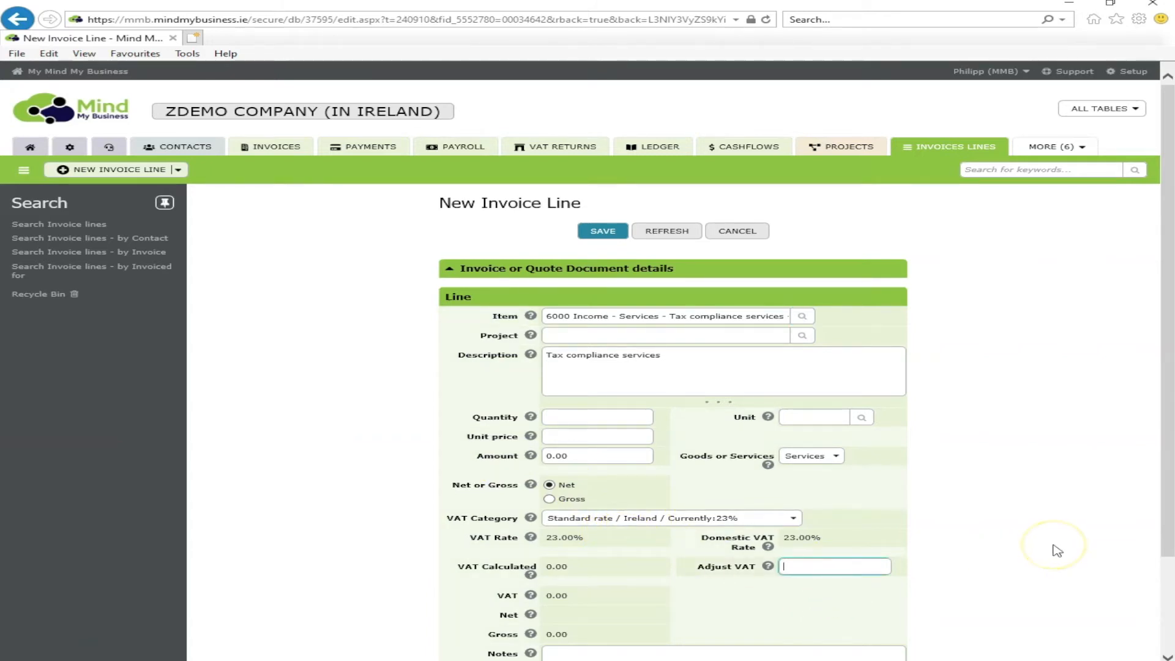
text(500)
key(Return)
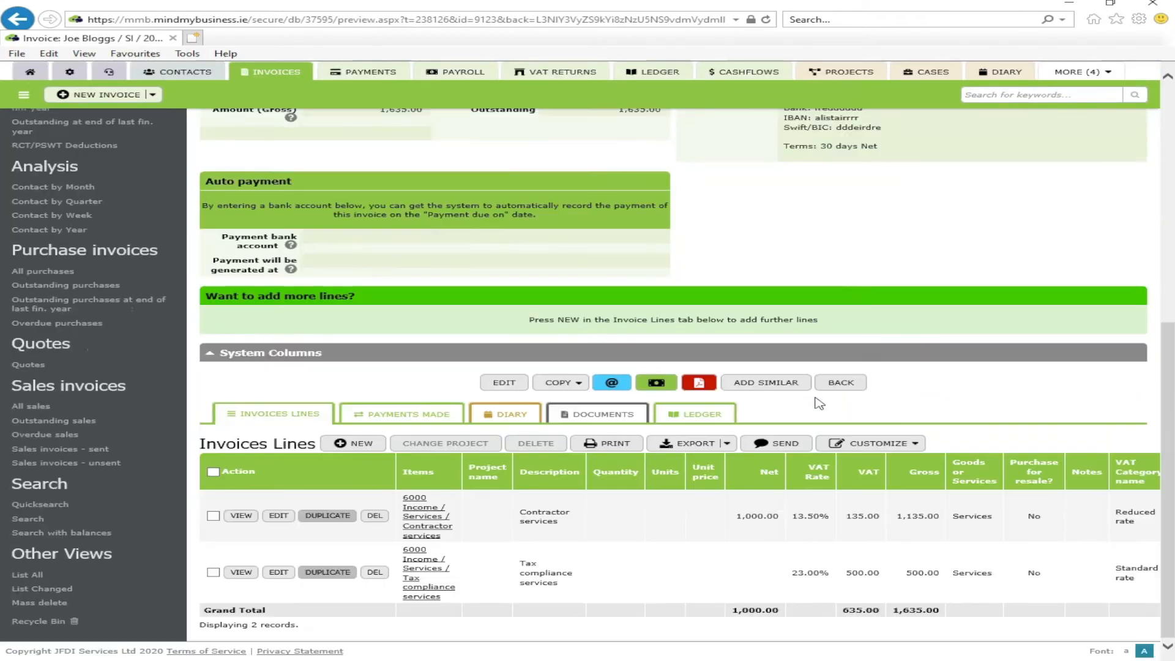
- Generate the PDF version of the saved sales invoice
scroll(698, 554, up, 5)
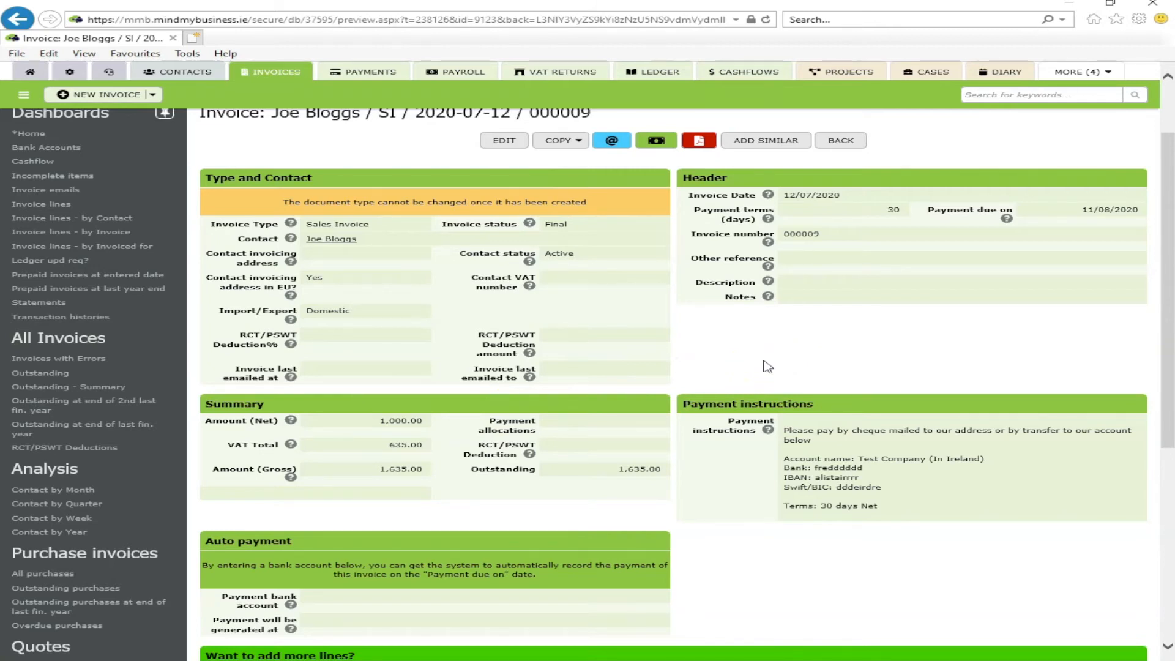
scroll(768, 367, up, 2)
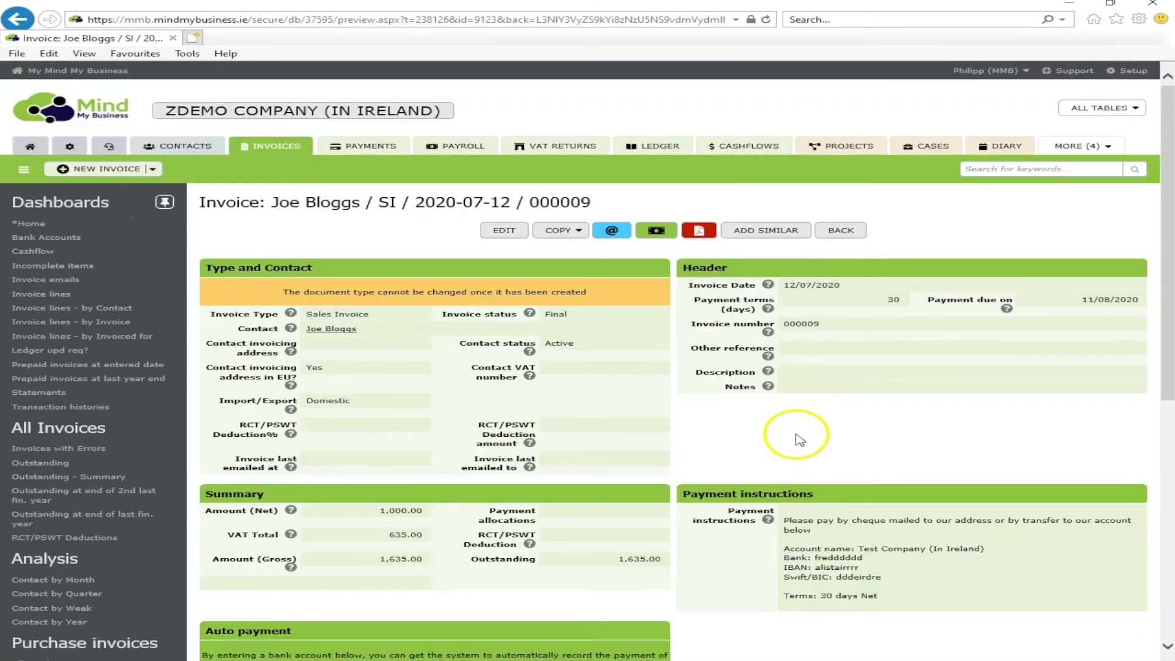
click(699, 230)
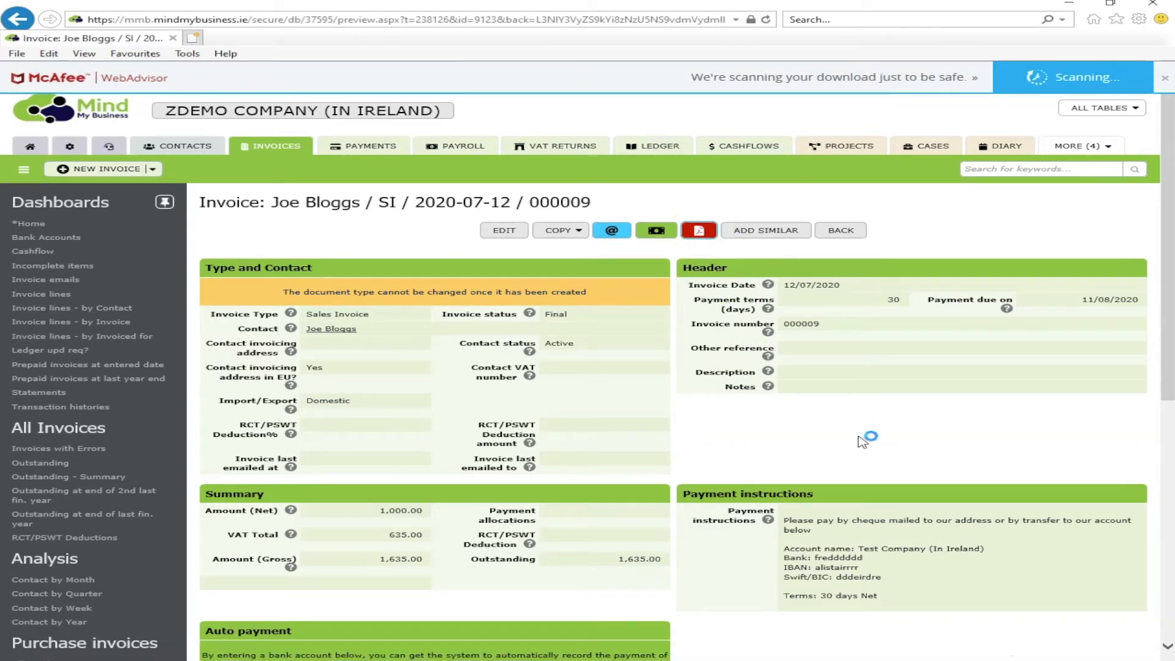
- Maximise the invoice PDF in Acrobat Reader, review it down to the company footer, and close it
drag(484, 27, 717, 35)
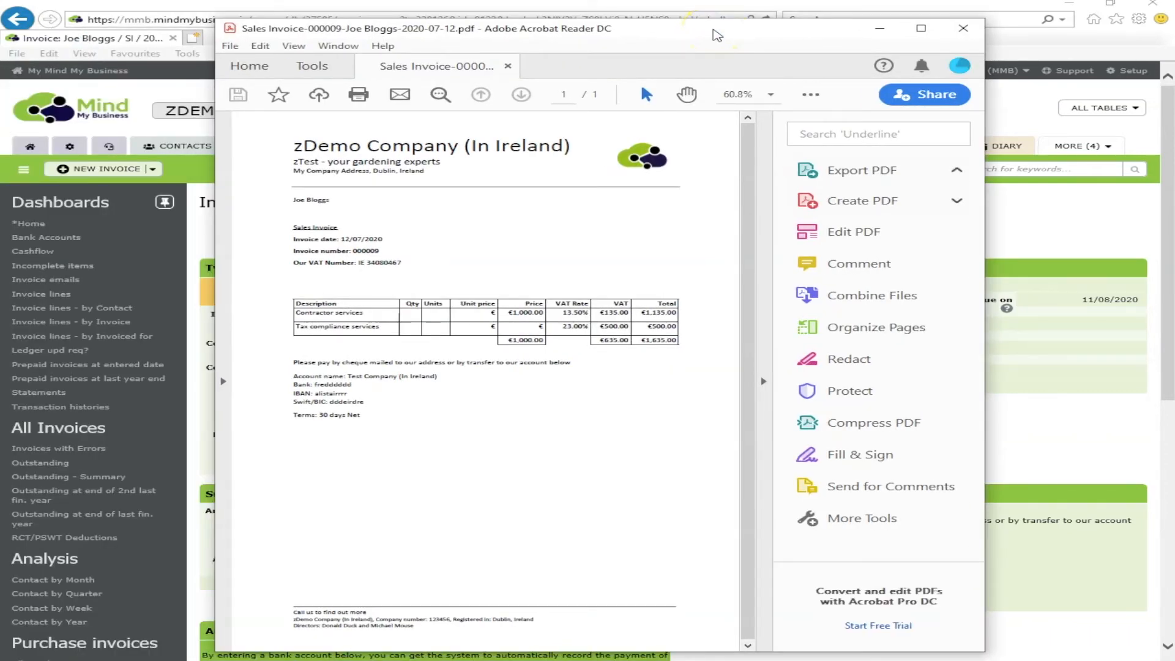
double_click(715, 28)
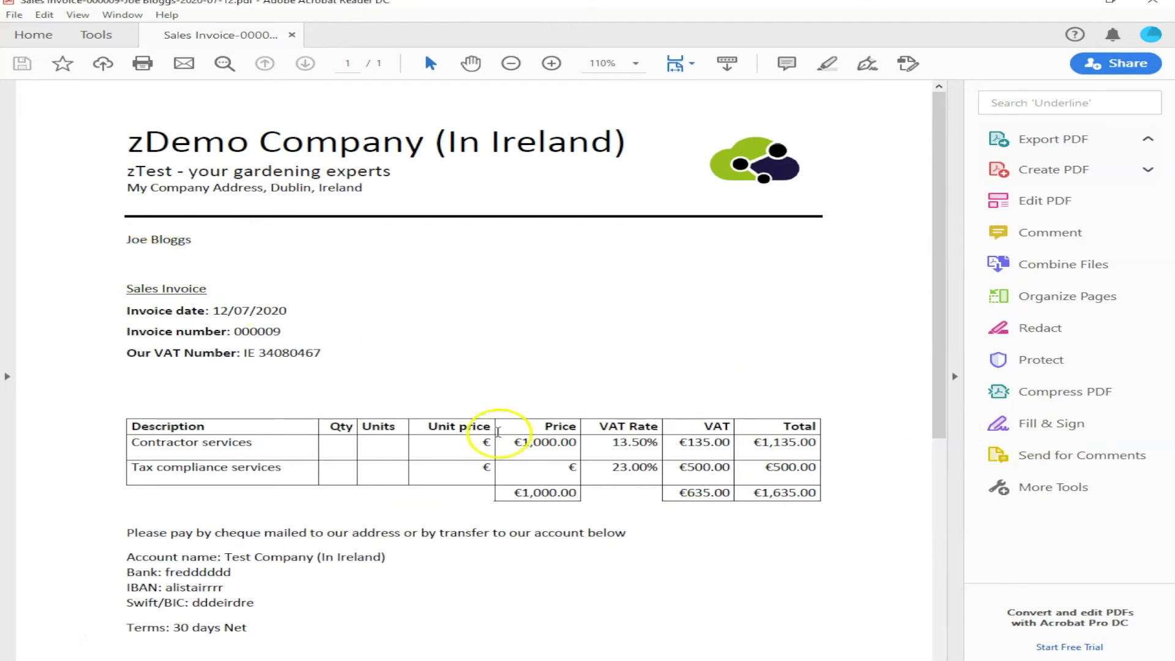
scroll(625, 465, down, 5)
scroll(364, 467, down, 5)
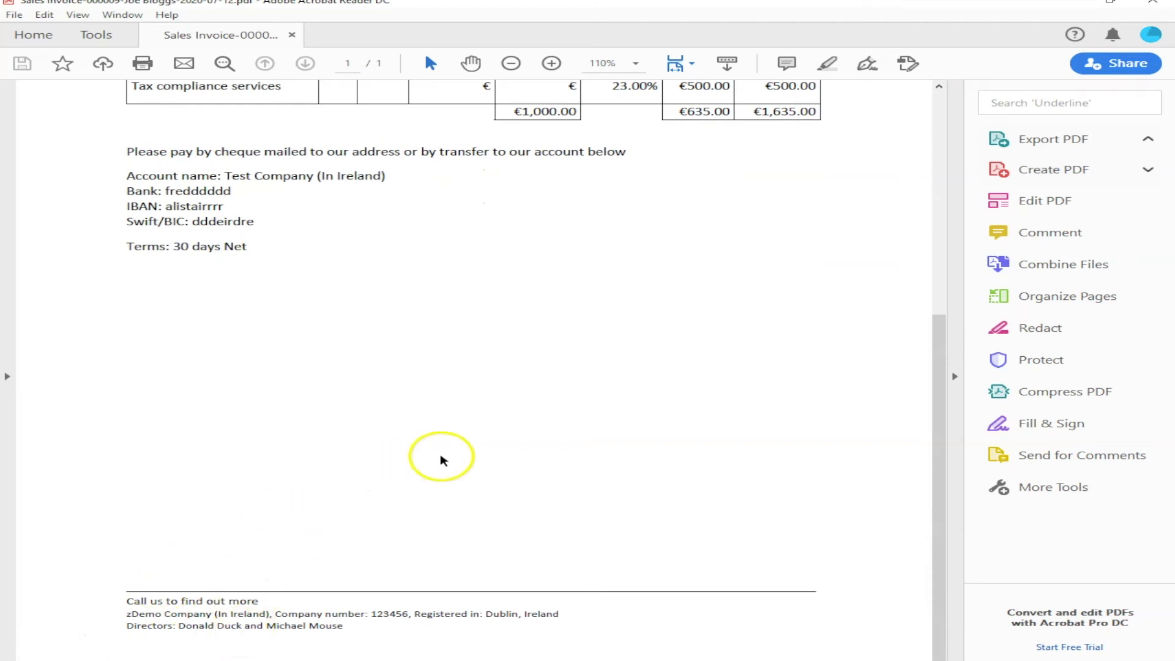
click(1153, 4)
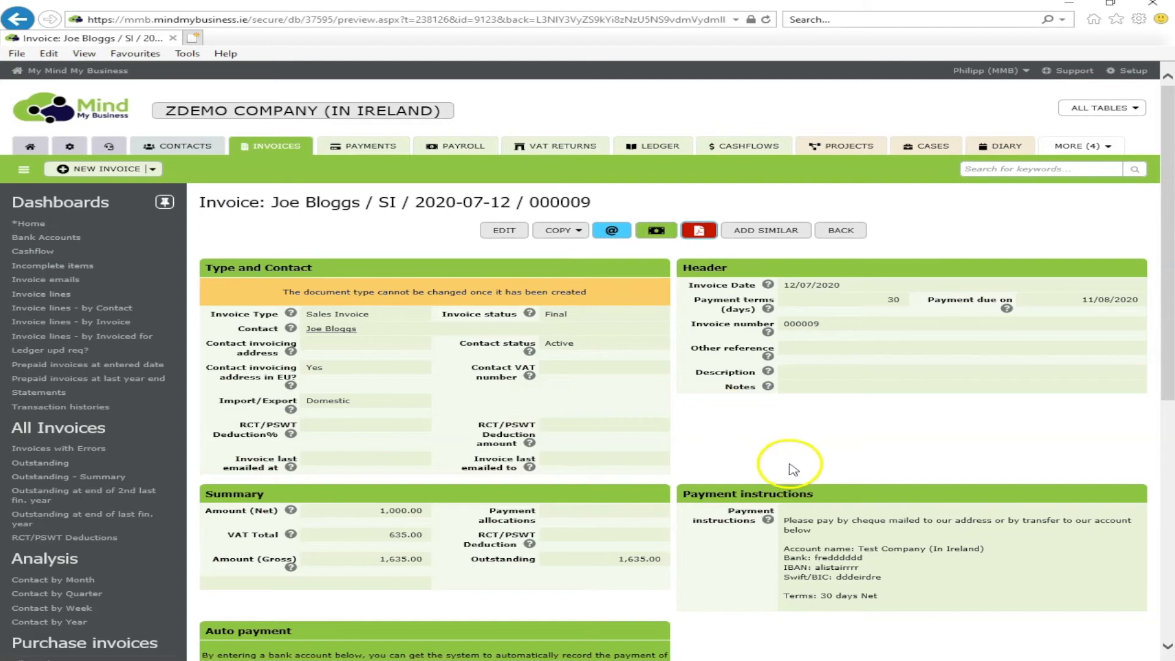
- Email the saved sales invoice to the contact using the "You are my favorite customer" template
click(612, 233)
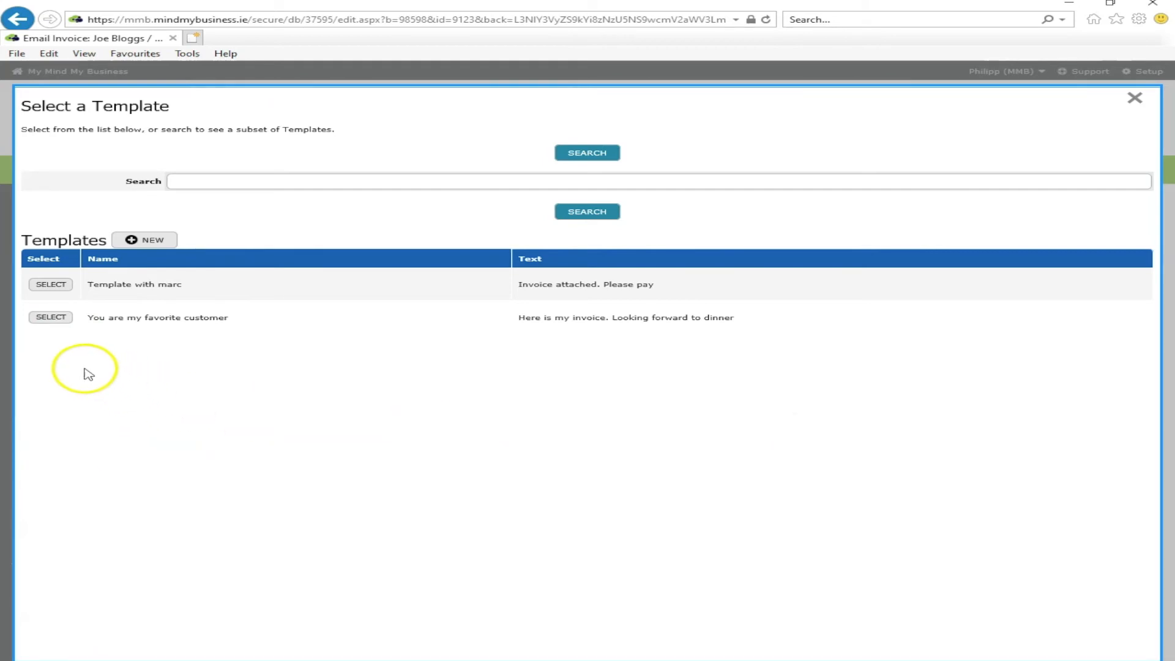
click(50, 317)
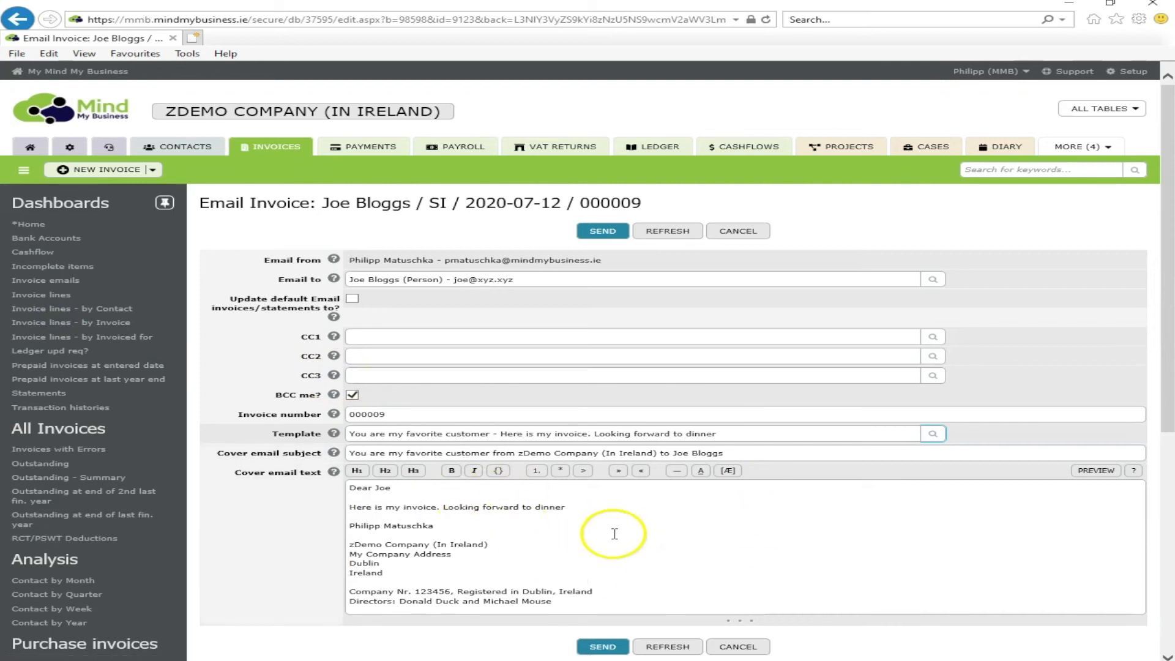
click(611, 232)
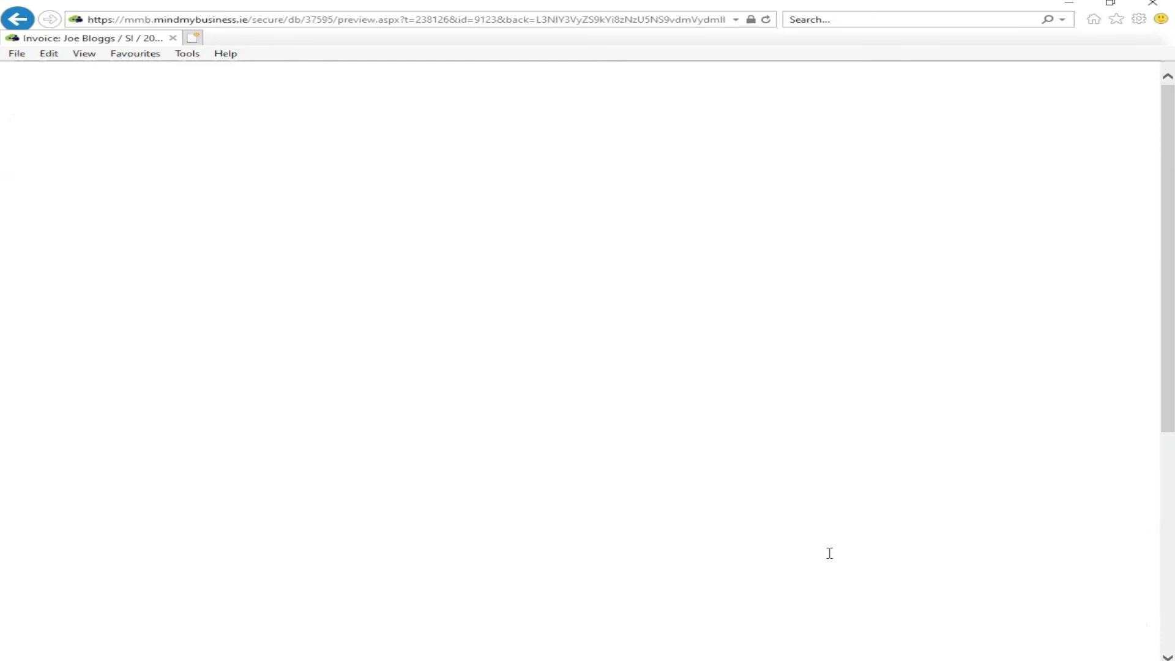
- List all outstanding sales invoices by running the Outstanding sales query without any criteria
scroll(184, 360, down, 2)
scroll(175, 360, down, 2)
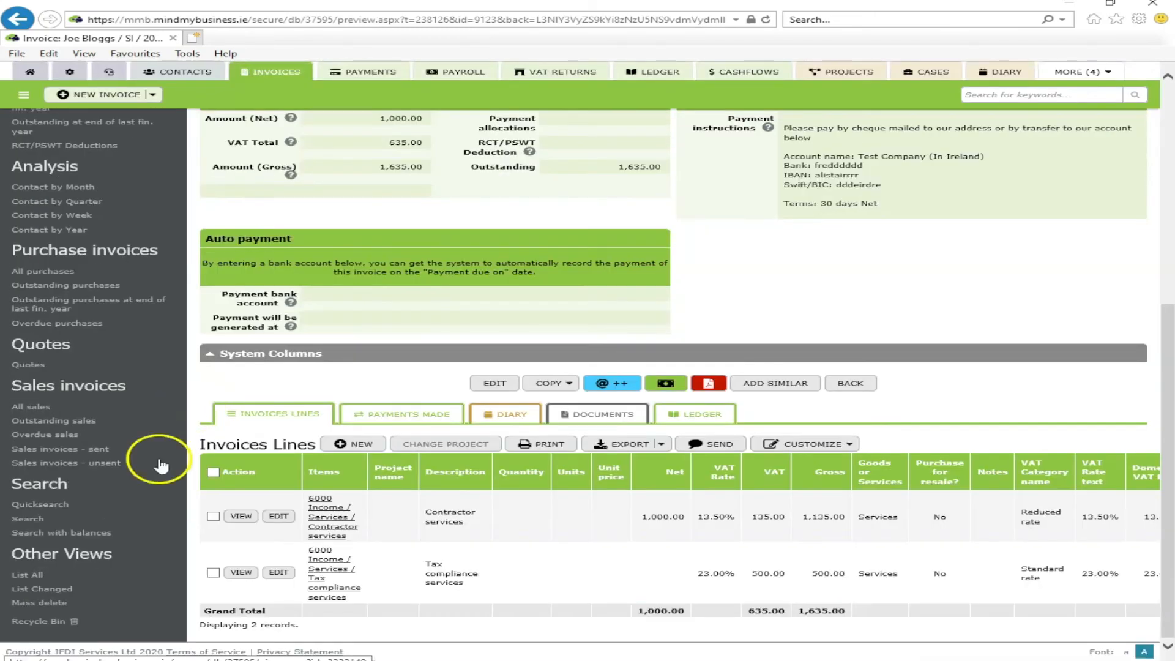
click(87, 422)
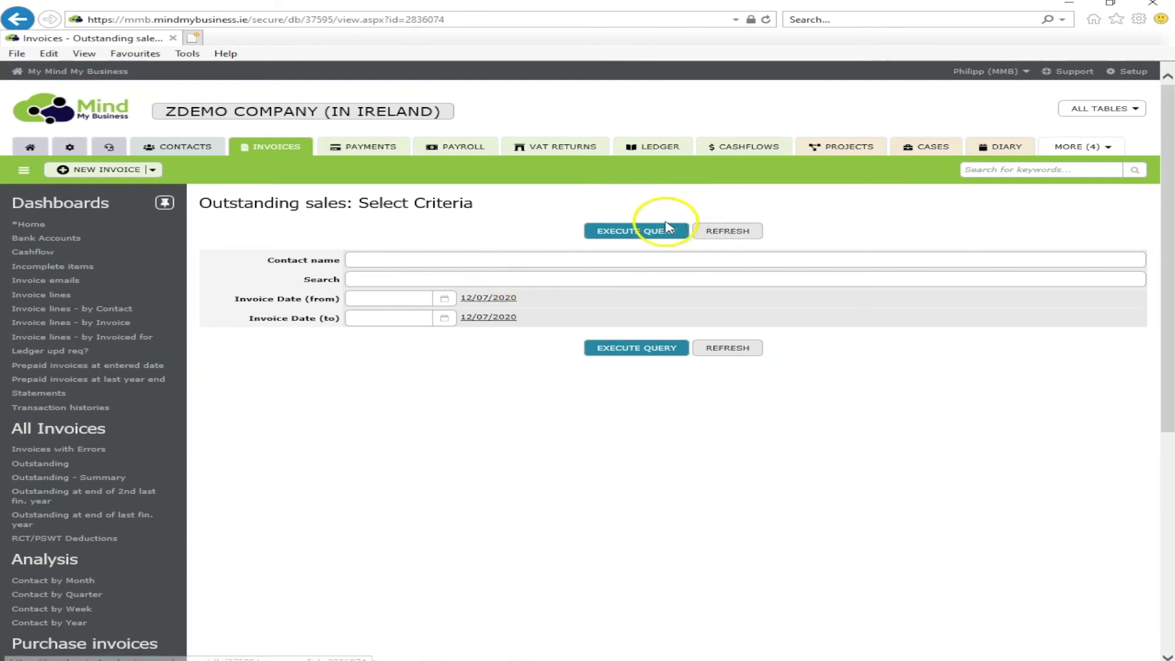
click(667, 229)
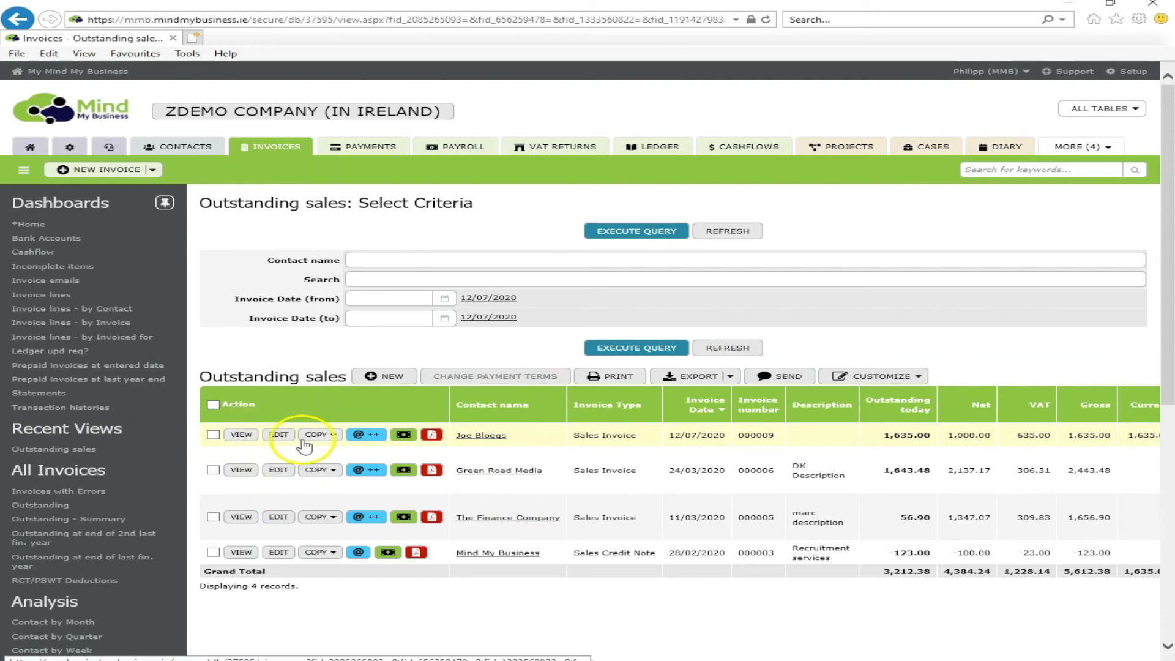
- Open the sales invoice dated 12/07/2020 from the outstanding sales results and start a similar new invoice from it
click(324, 434)
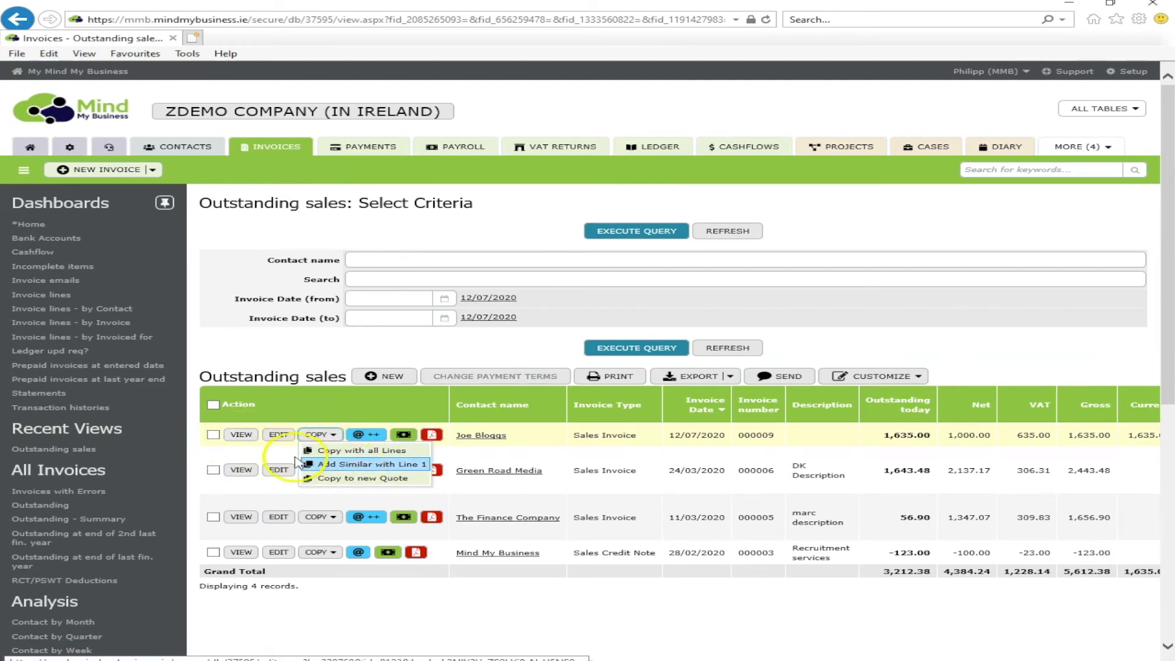
click(244, 435)
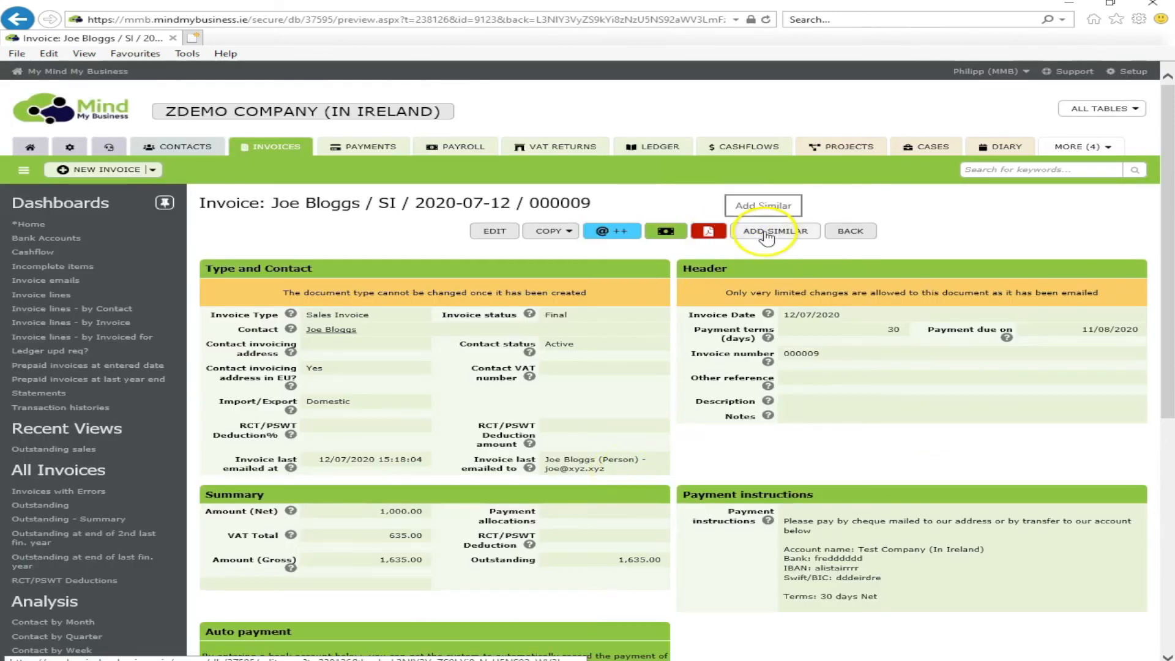
click(769, 235)
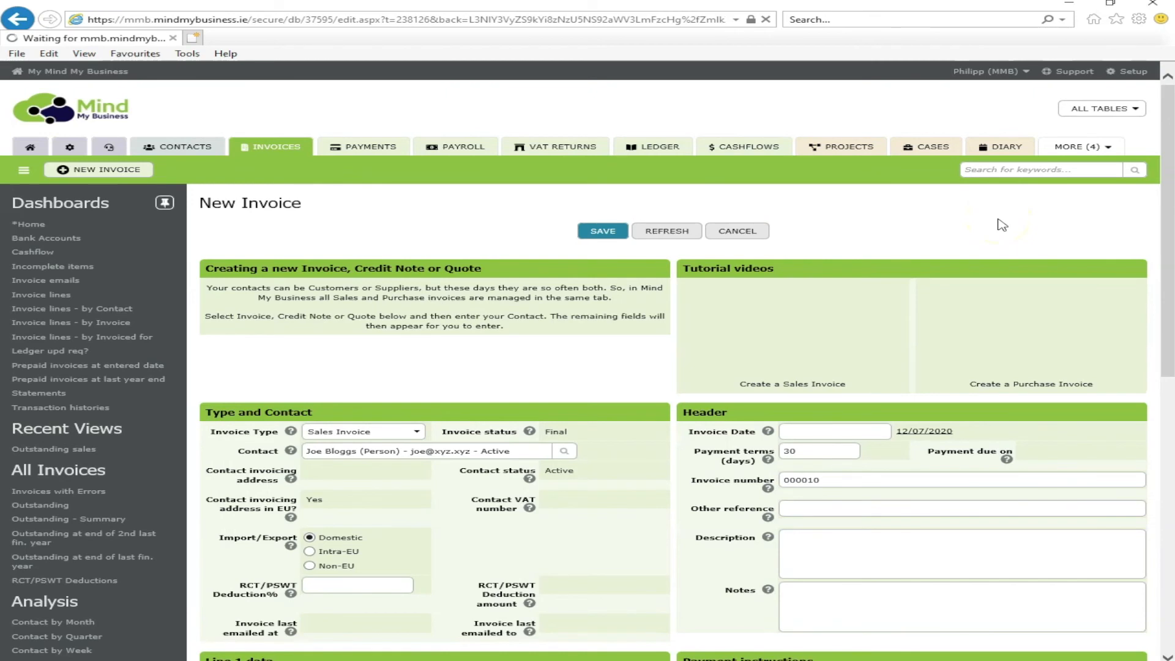
- Check the copied details of the new invoice and enter 12/8 as its invoice date
click(946, 432)
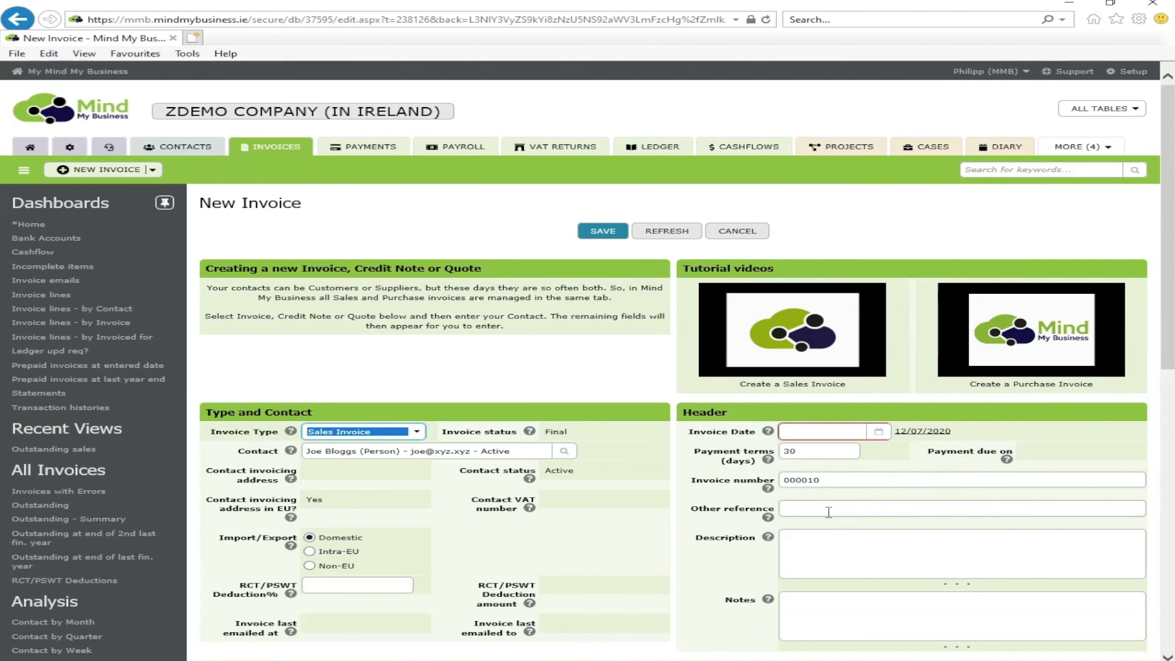
scroll(859, 535, down, 5)
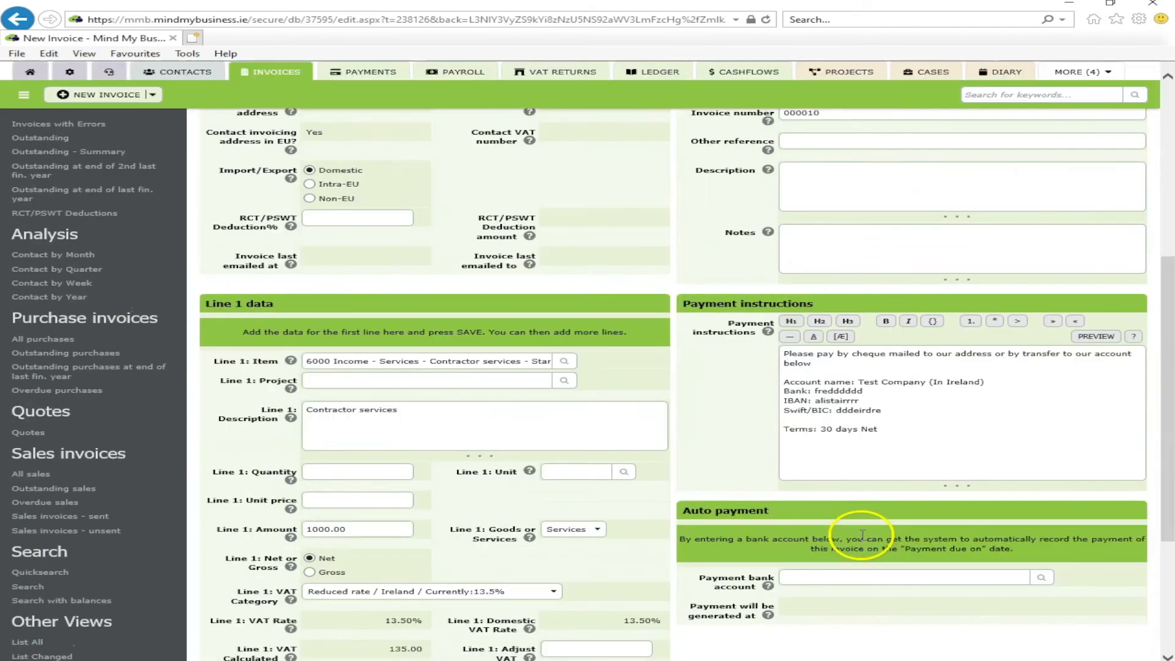
scroll(862, 535, up, 4)
click(828, 338)
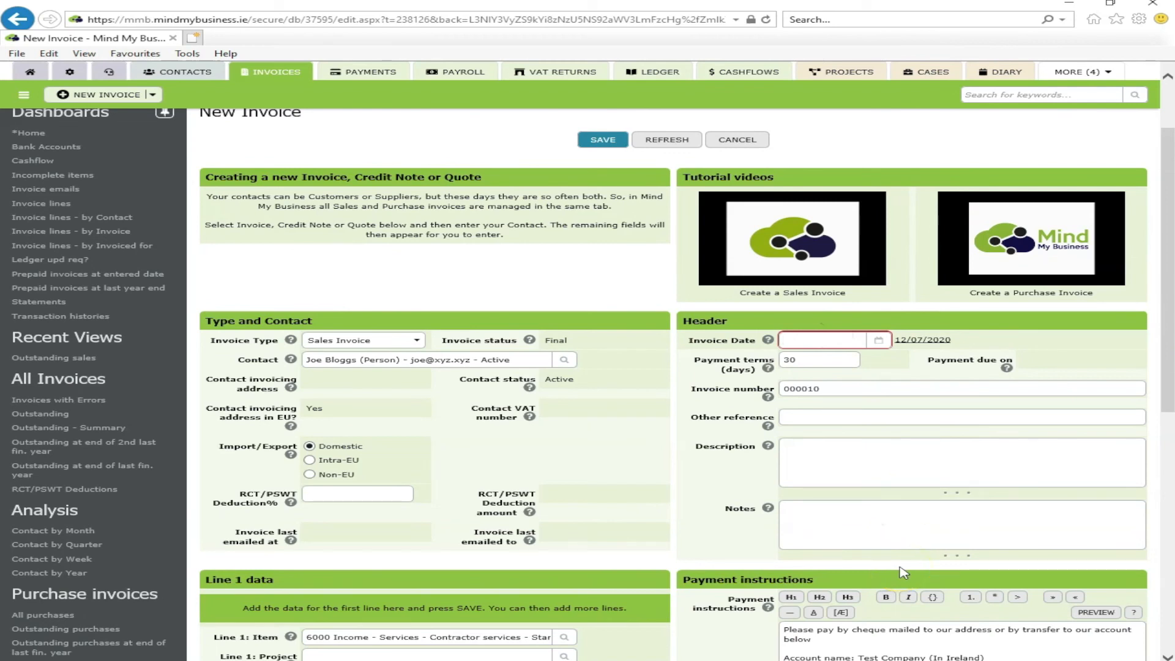
text(12/8)
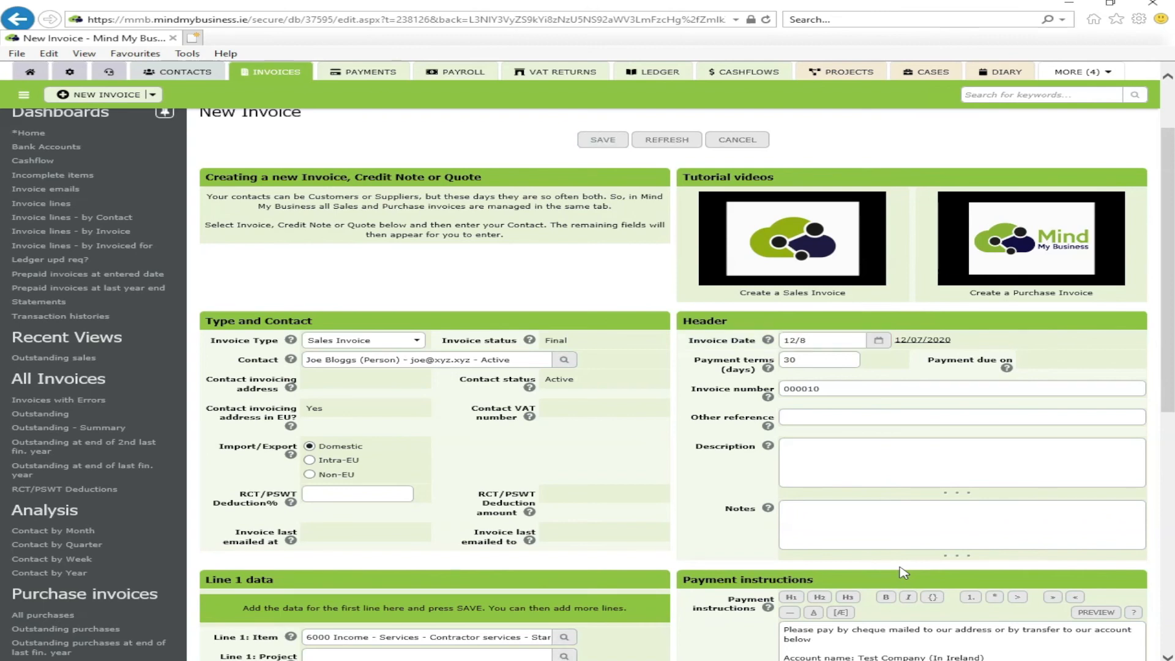